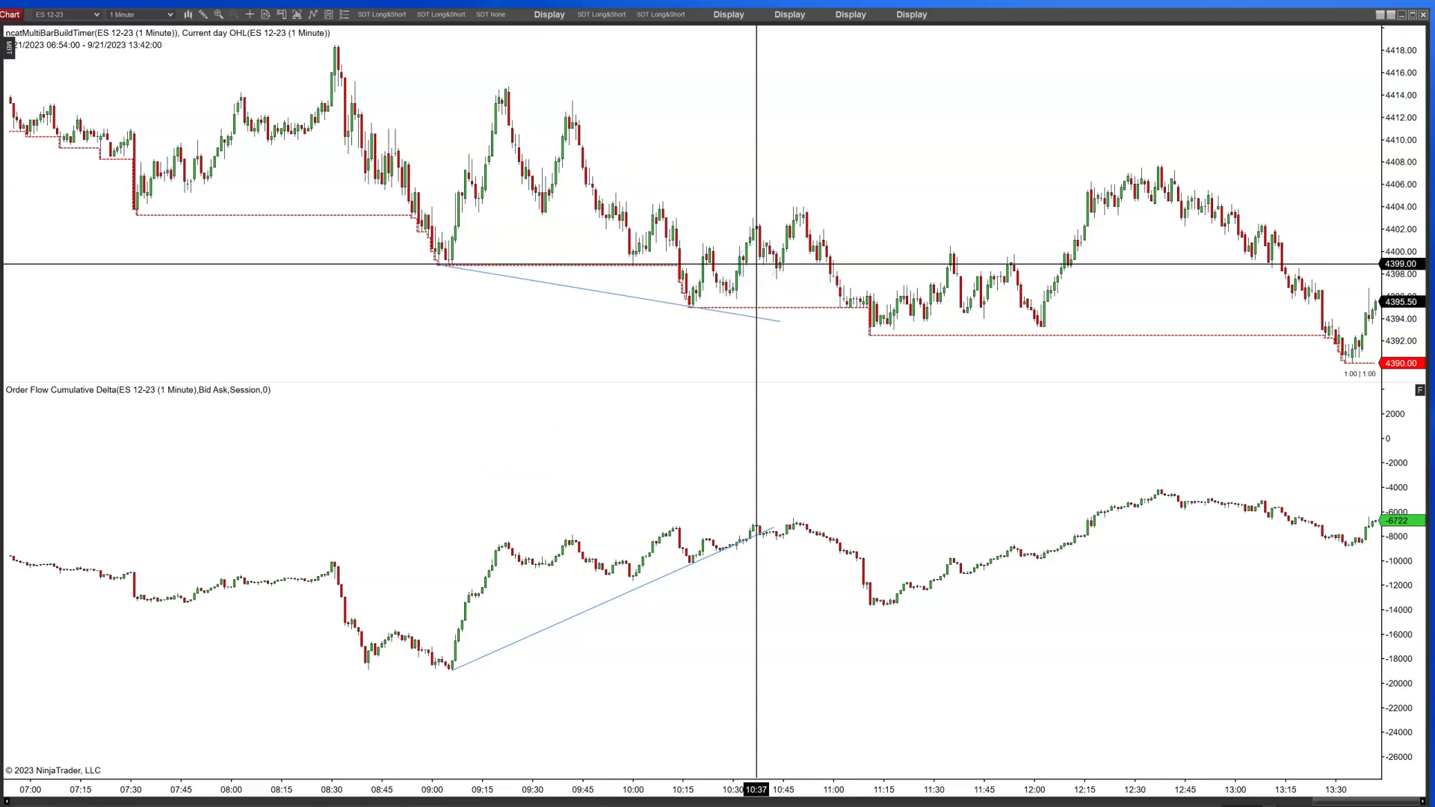
# - Stretch the delta-panel trend line from the 09:05 low out to the 11:15 low
pyautogui.click(737, 298)
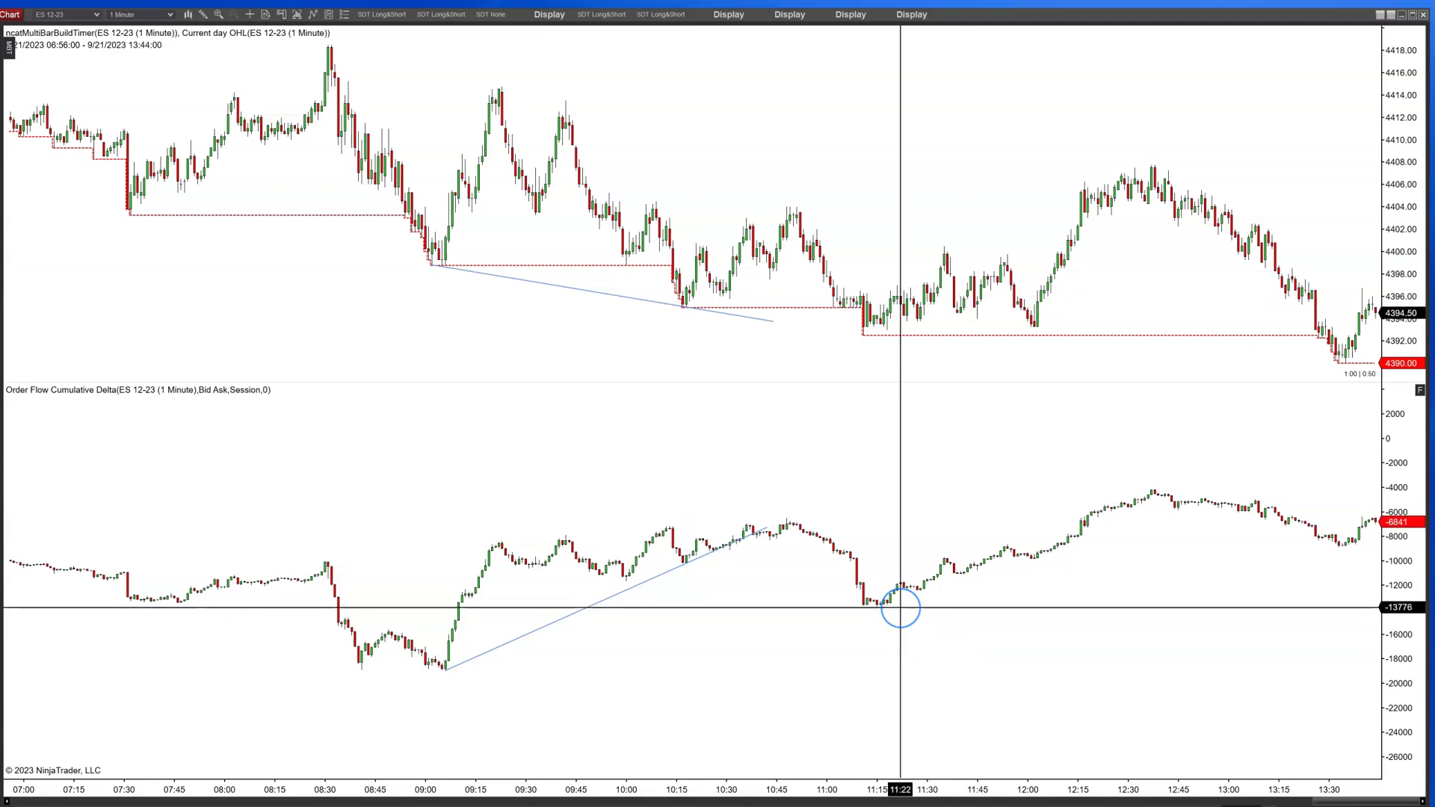
pyautogui.click(765, 528)
pyautogui.moveTo(765, 528); pyautogui.dragTo(935, 597)
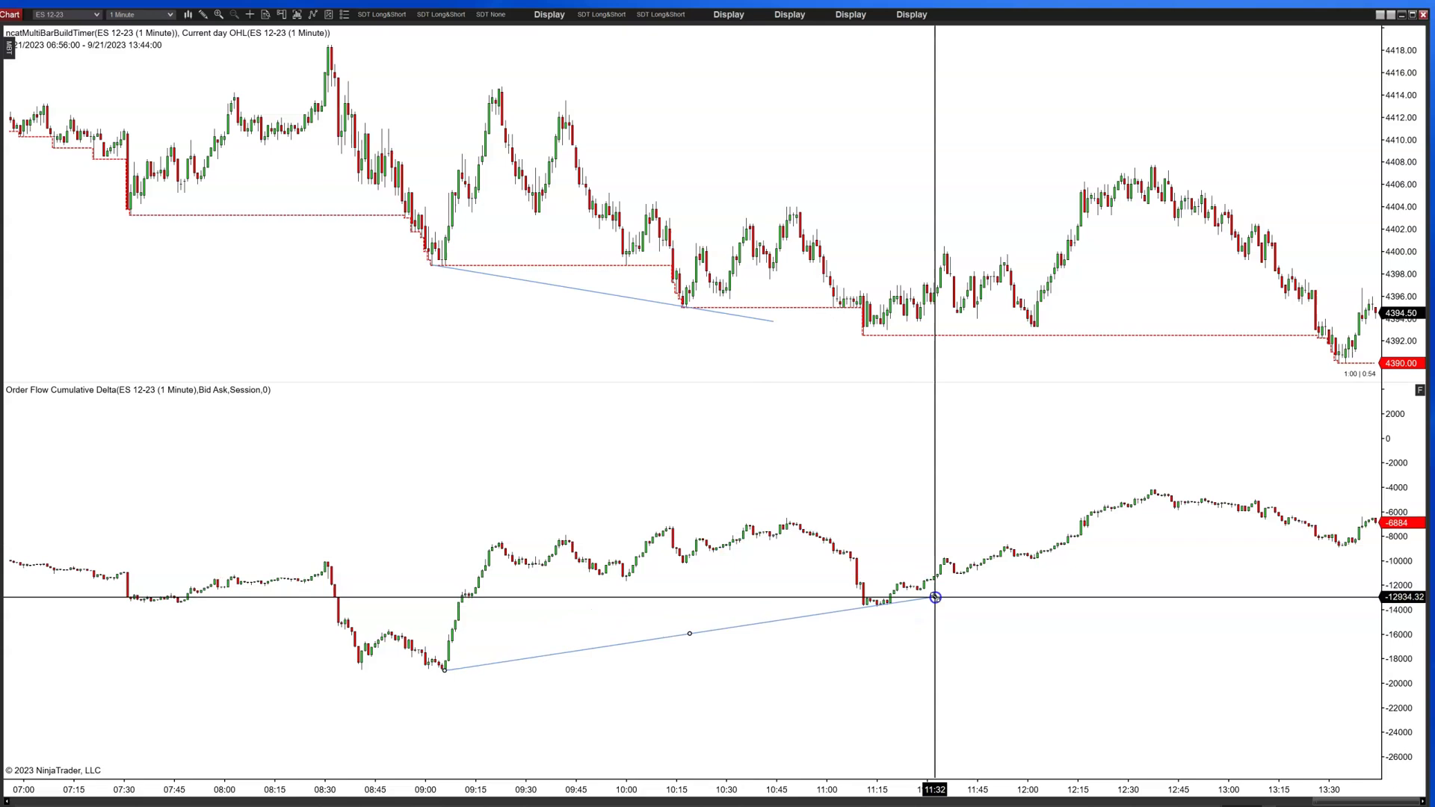
pyautogui.moveTo(773, 321); pyautogui.dragTo(773, 321)
pyautogui.moveTo(446, 669)
pyautogui.mouseDown()
pyautogui.moveTo(443, 639)
pyautogui.moveTo(443, 668)
pyautogui.mouseUp()
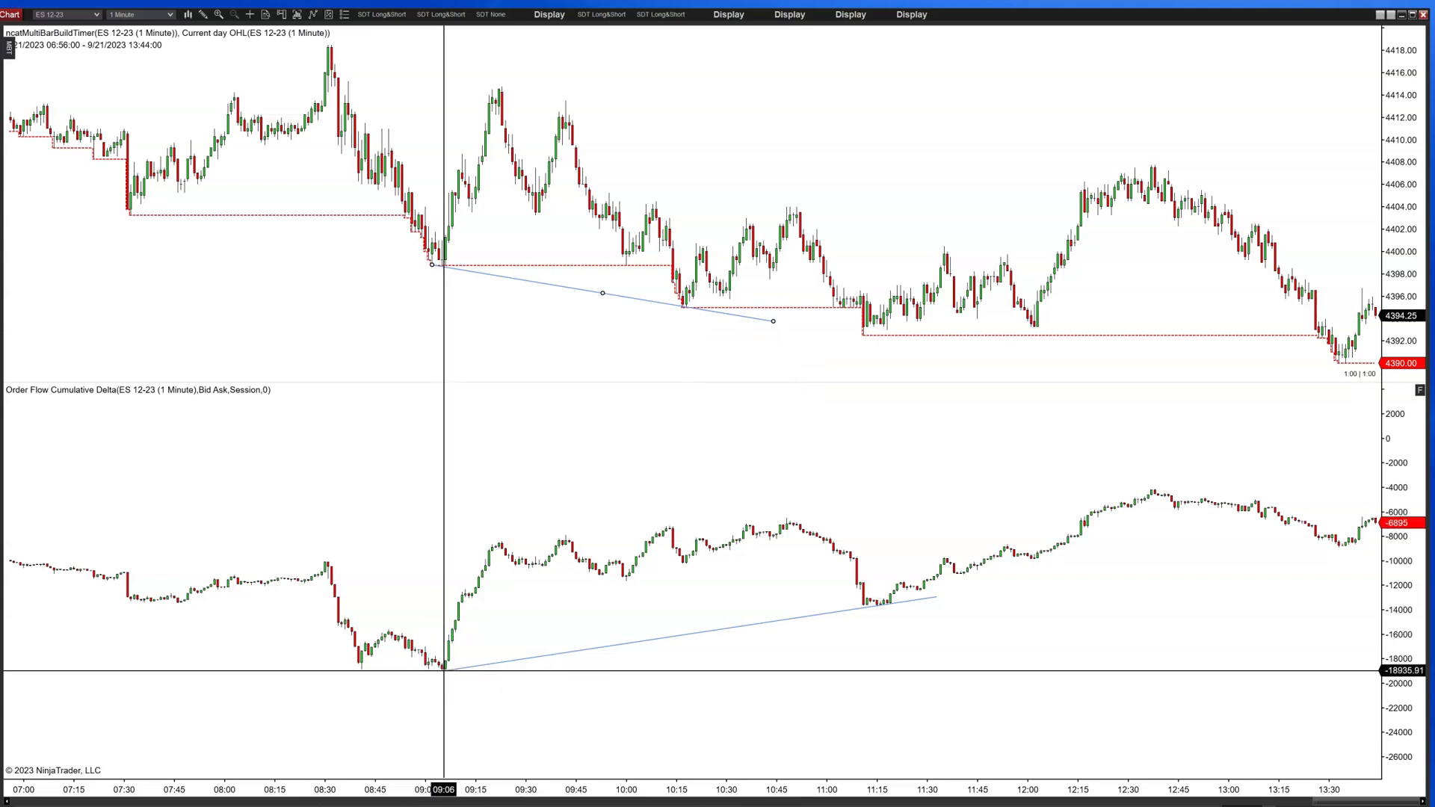
# - Extend the price-panel trend line so its end sits on the 11:12 low
pyautogui.moveTo(772, 407); pyautogui.dragTo(874, 337)
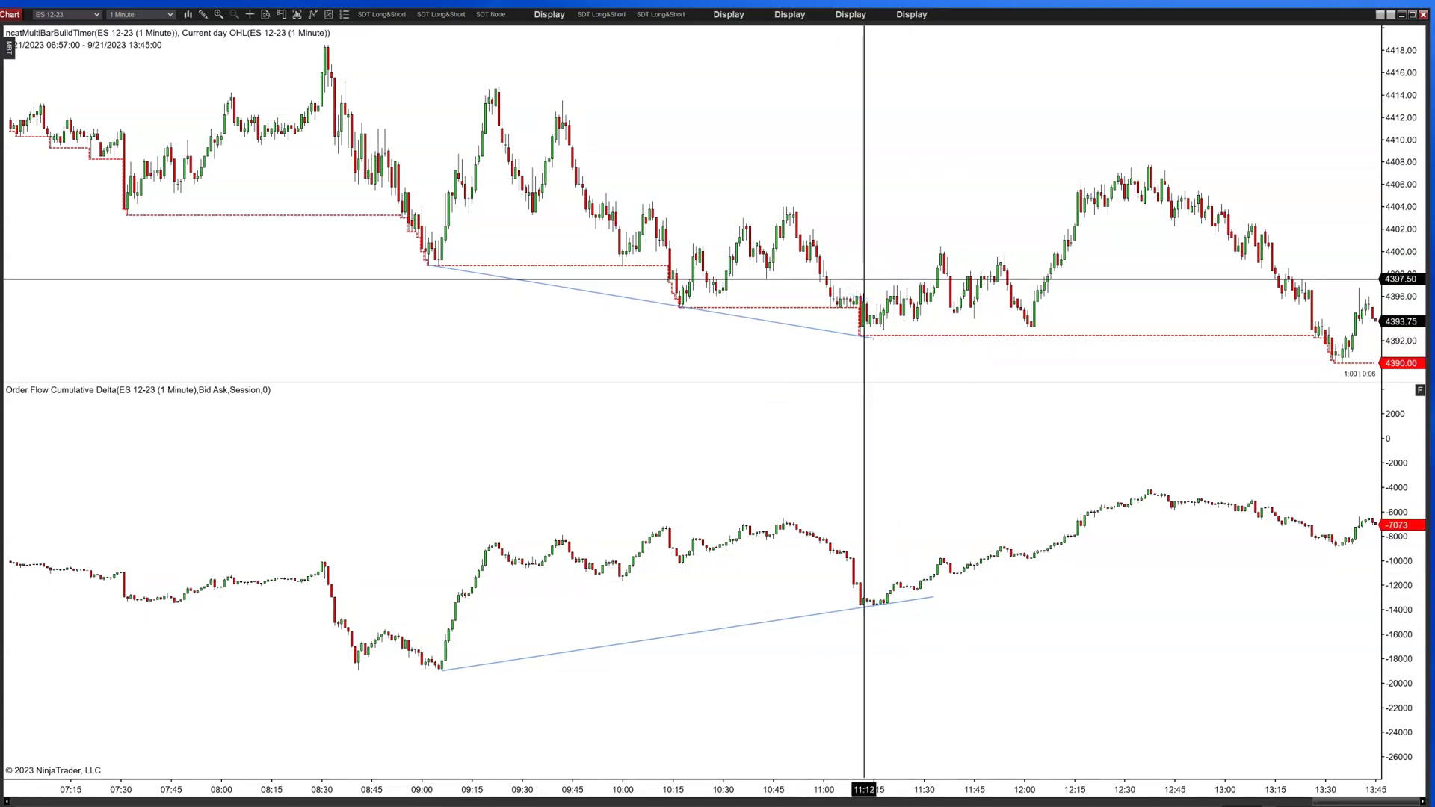
pyautogui.moveTo(861, 314); pyautogui.dragTo(860, 336)
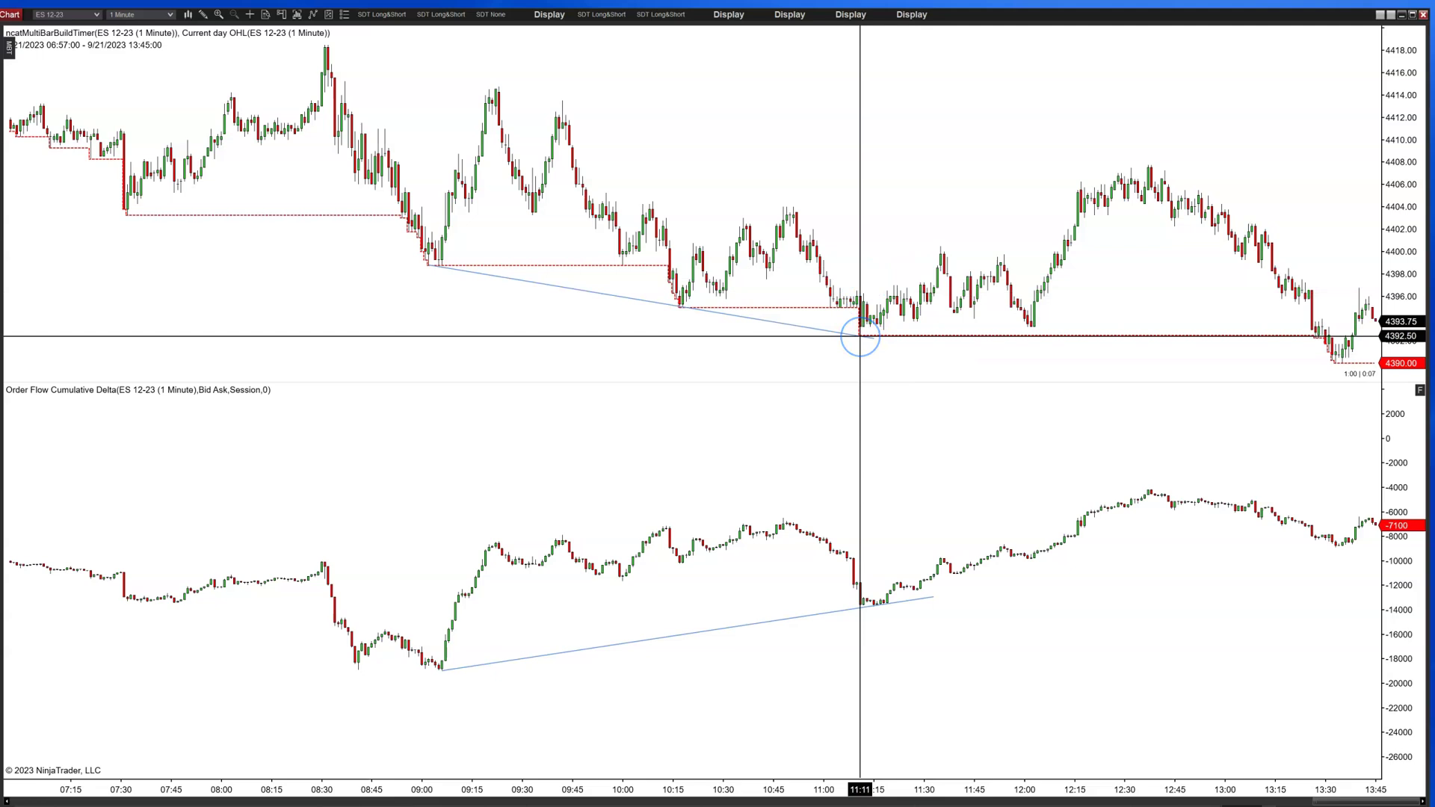
pyautogui.moveTo(846, 564)
pyautogui.mouseDown()
pyautogui.moveTo(859, 606)
pyautogui.moveTo(880, 604)
pyautogui.moveTo(369, 650)
pyautogui.moveTo(865, 608)
pyautogui.moveTo(882, 598)
pyautogui.moveTo(964, 339)
pyautogui.moveTo(881, 311)
pyautogui.moveTo(943, 269)
pyautogui.moveTo(976, 306)
pyautogui.moveTo(1031, 326)
pyautogui.mouseUp()
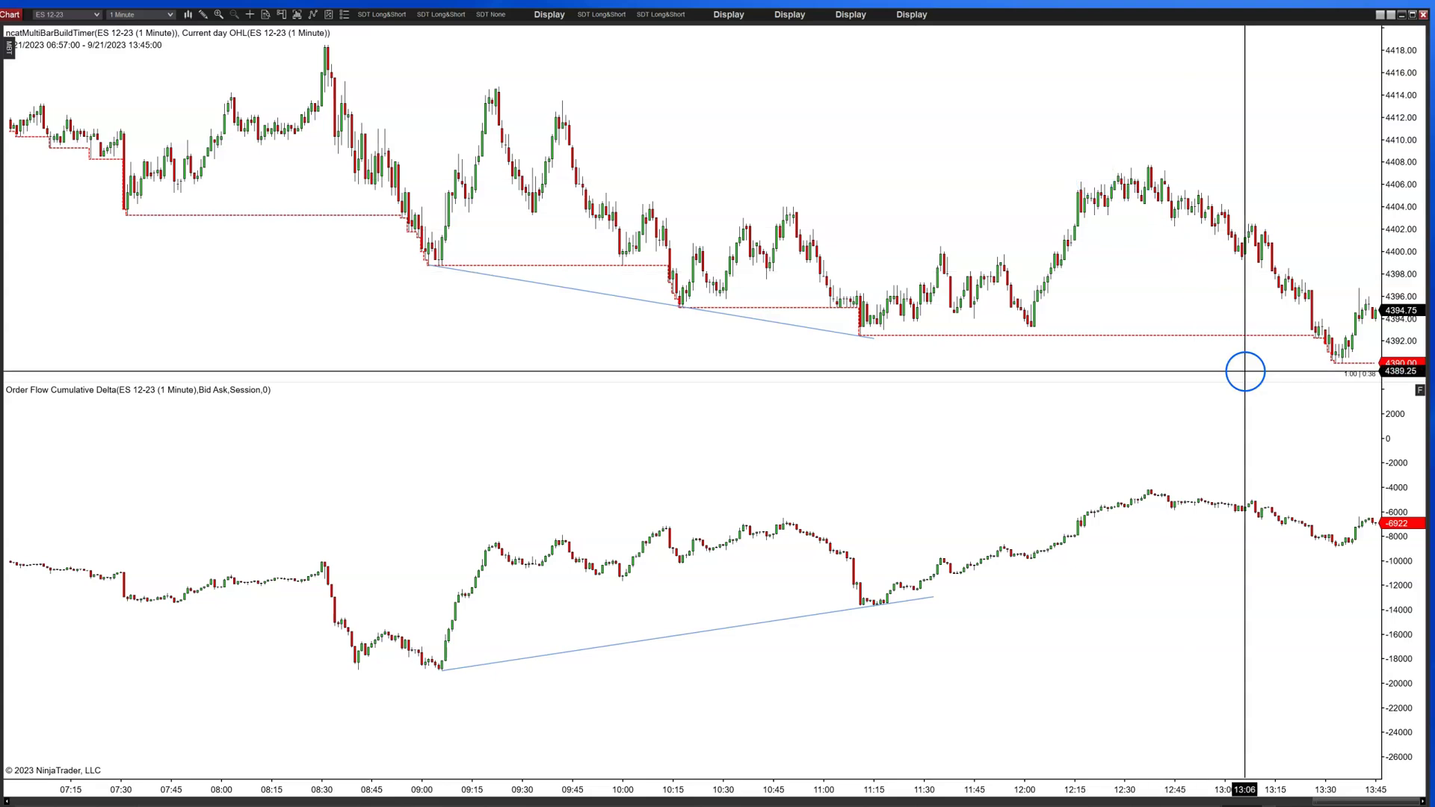
pyautogui.click(933, 597)
# - Extend the delta trend line to the afternoon low and the price trend line to 13:59
pyautogui.moveTo(933, 597); pyautogui.dragTo(1320, 597)
pyautogui.scroll(-3, 1320, 597)
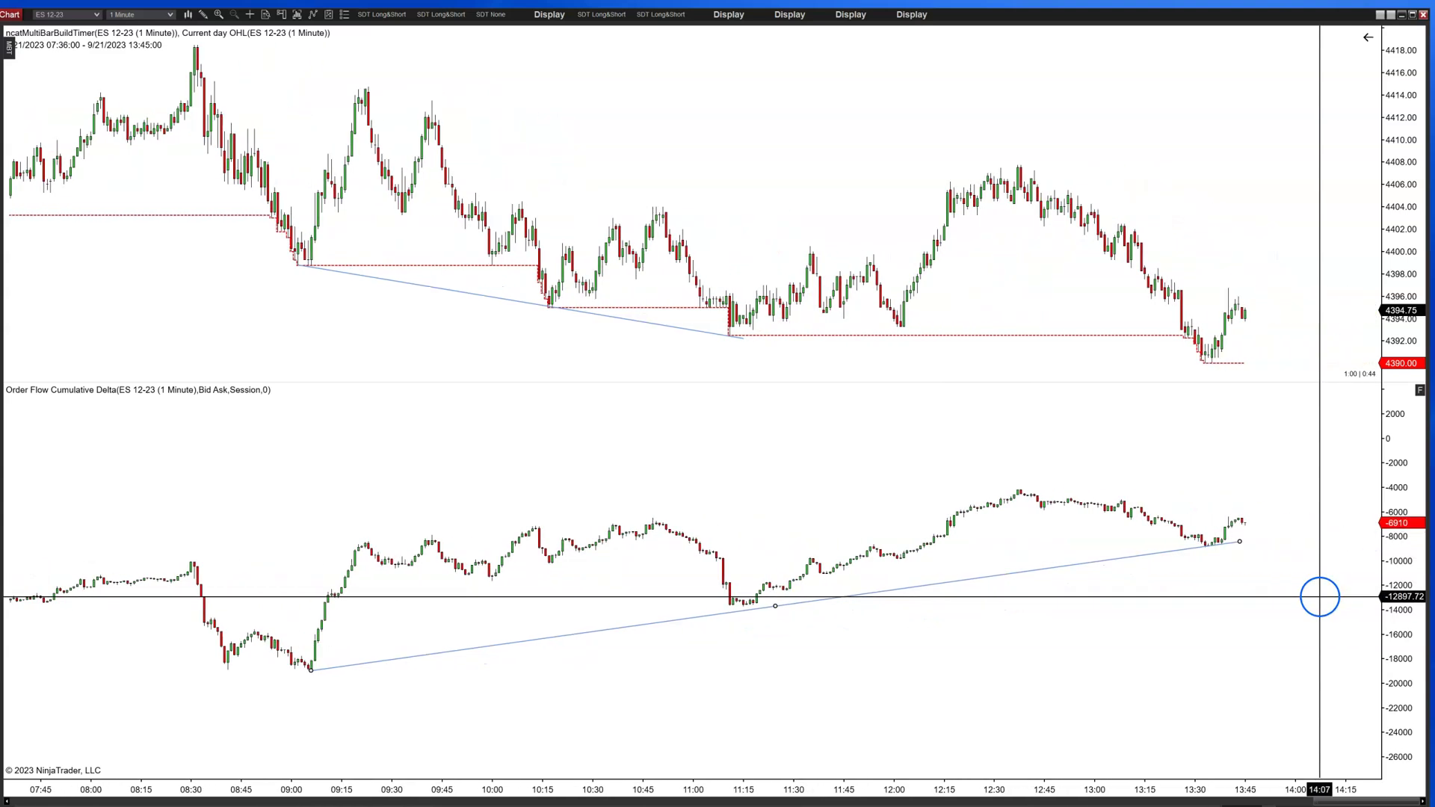
pyautogui.click(729, 337)
pyautogui.moveTo(728, 337); pyautogui.dragTo(1284, 375)
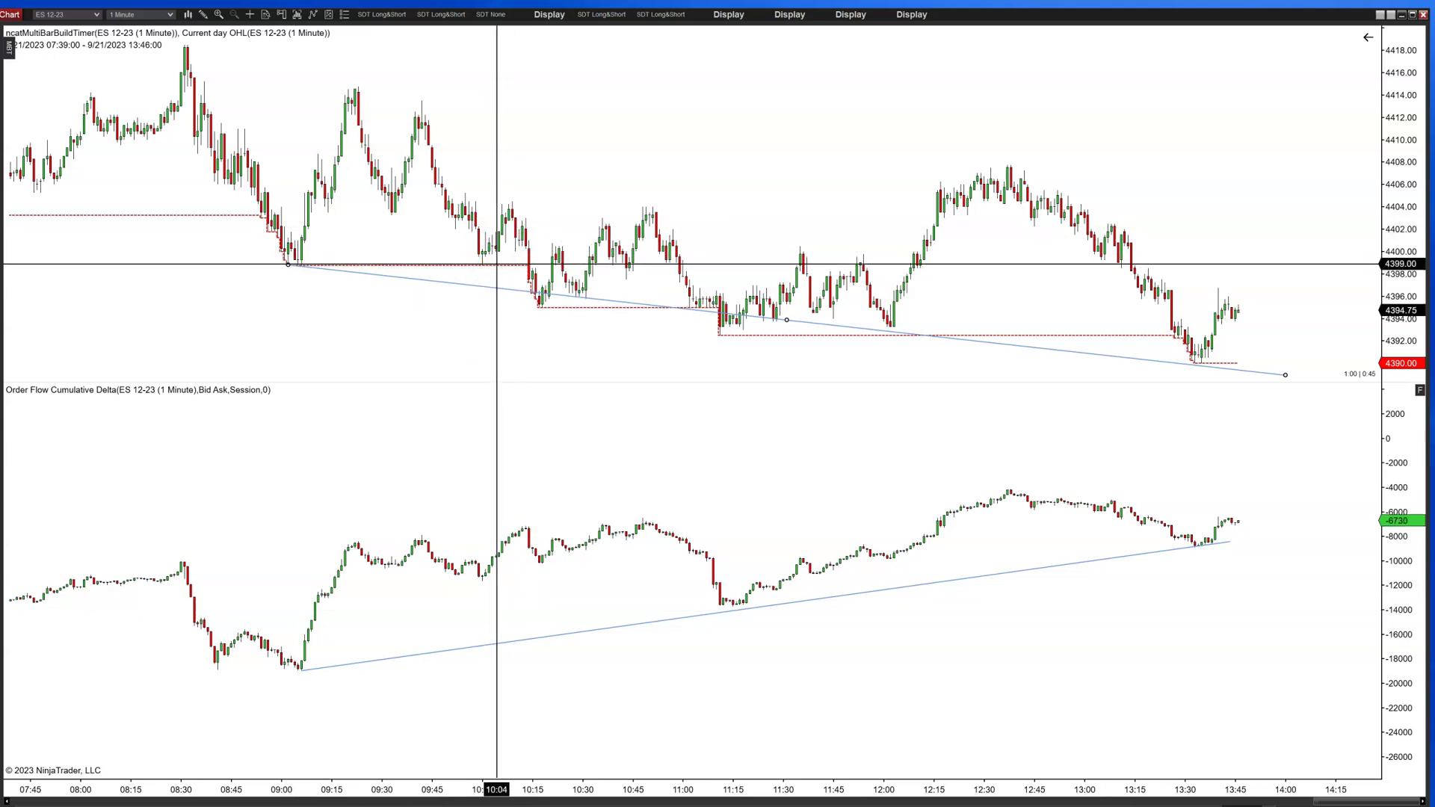
pyautogui.click(510, 201)
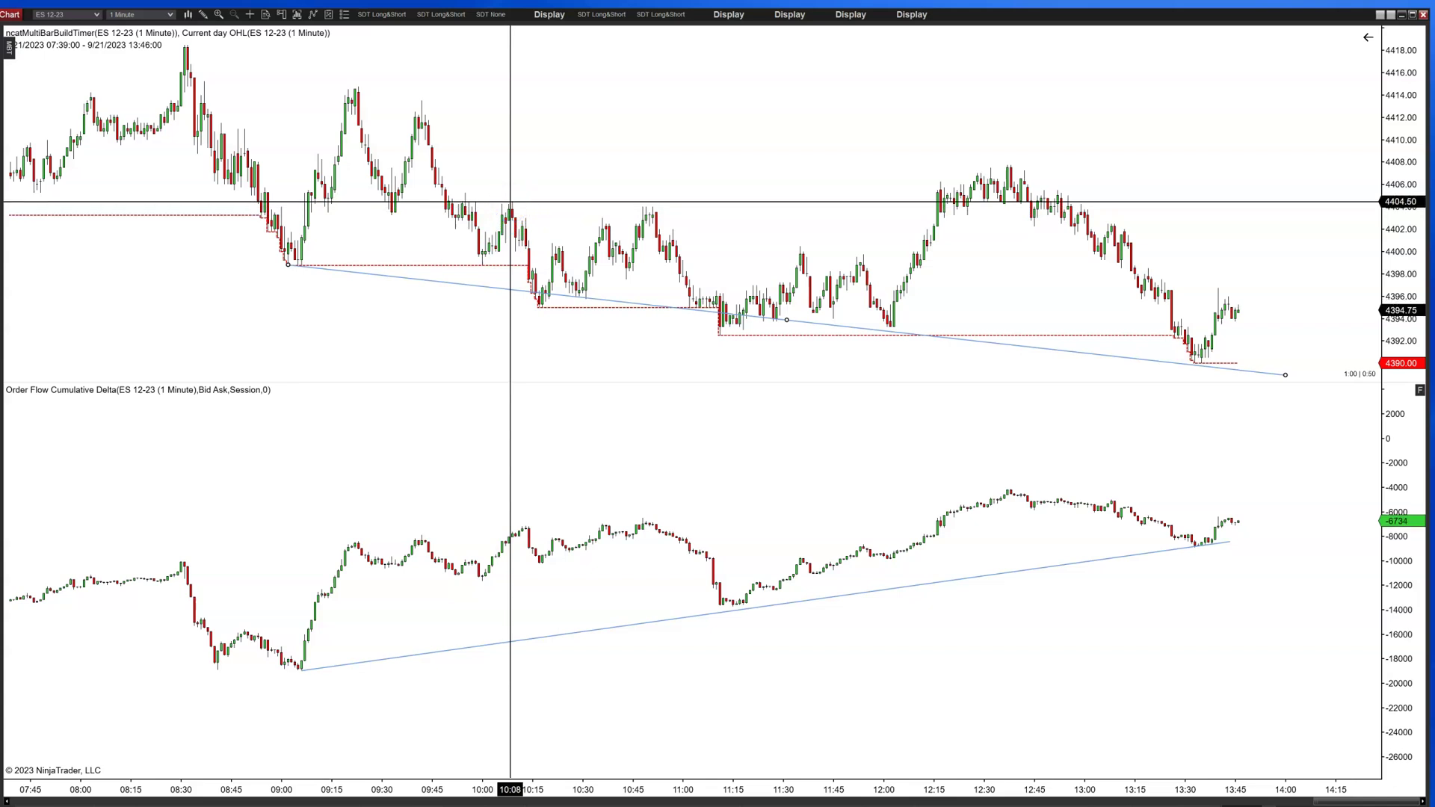
pyautogui.click(628, 269)
pyautogui.click(649, 222)
pyautogui.click(740, 218)
pyautogui.click(707, 281)
pyautogui.click(952, 199)
pyautogui.click(978, 178)
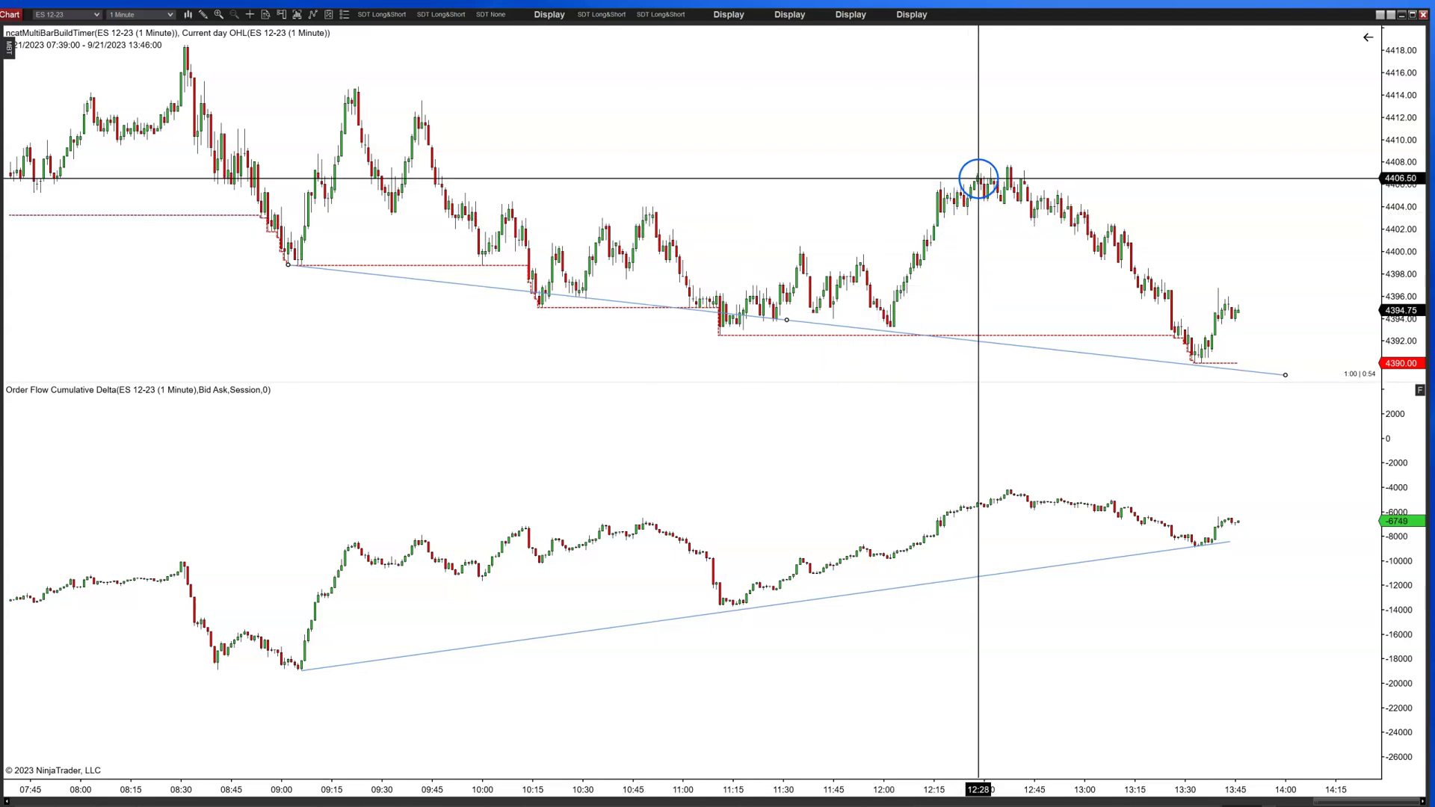
pyautogui.click(1009, 182)
pyautogui.click(1126, 301)
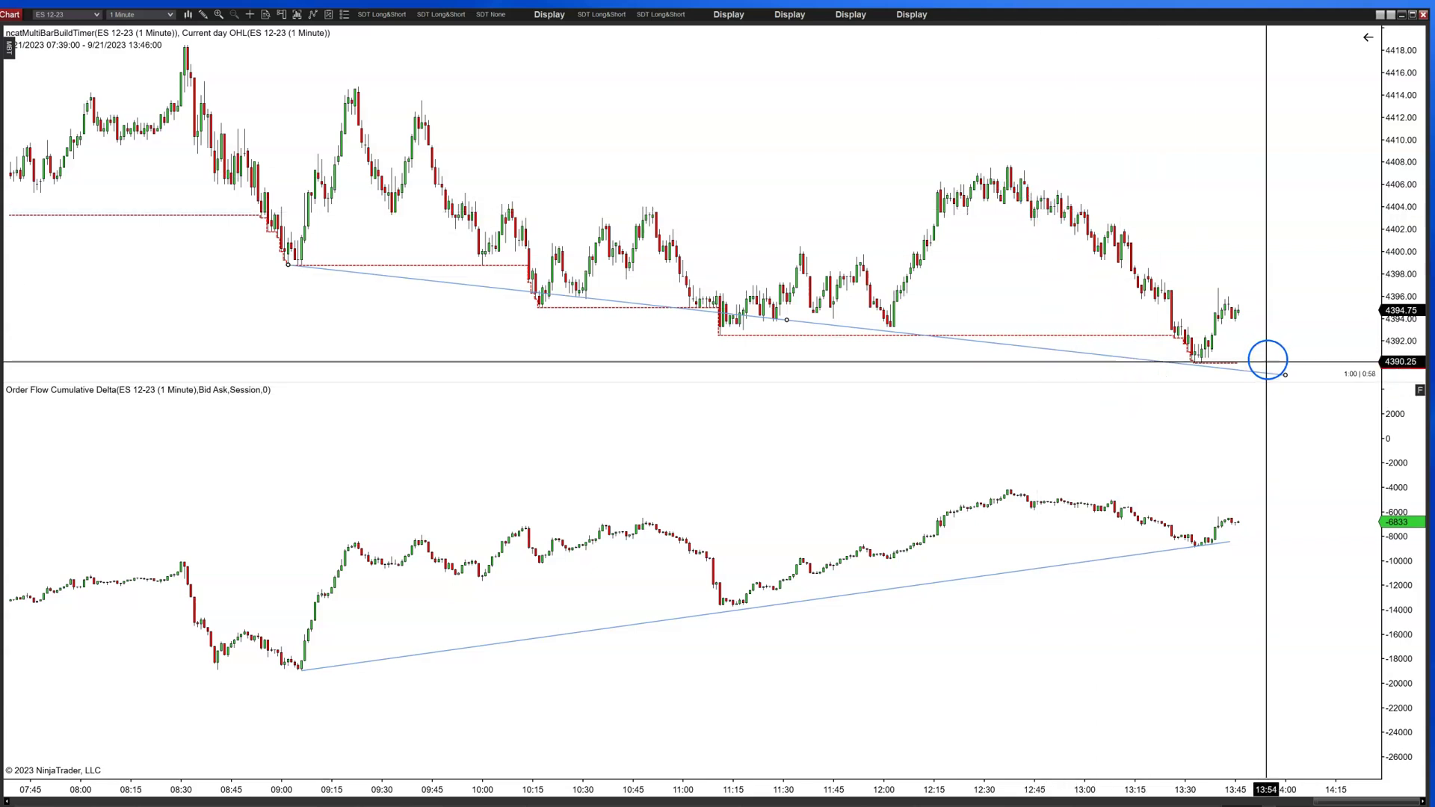
pyautogui.click(1219, 364)
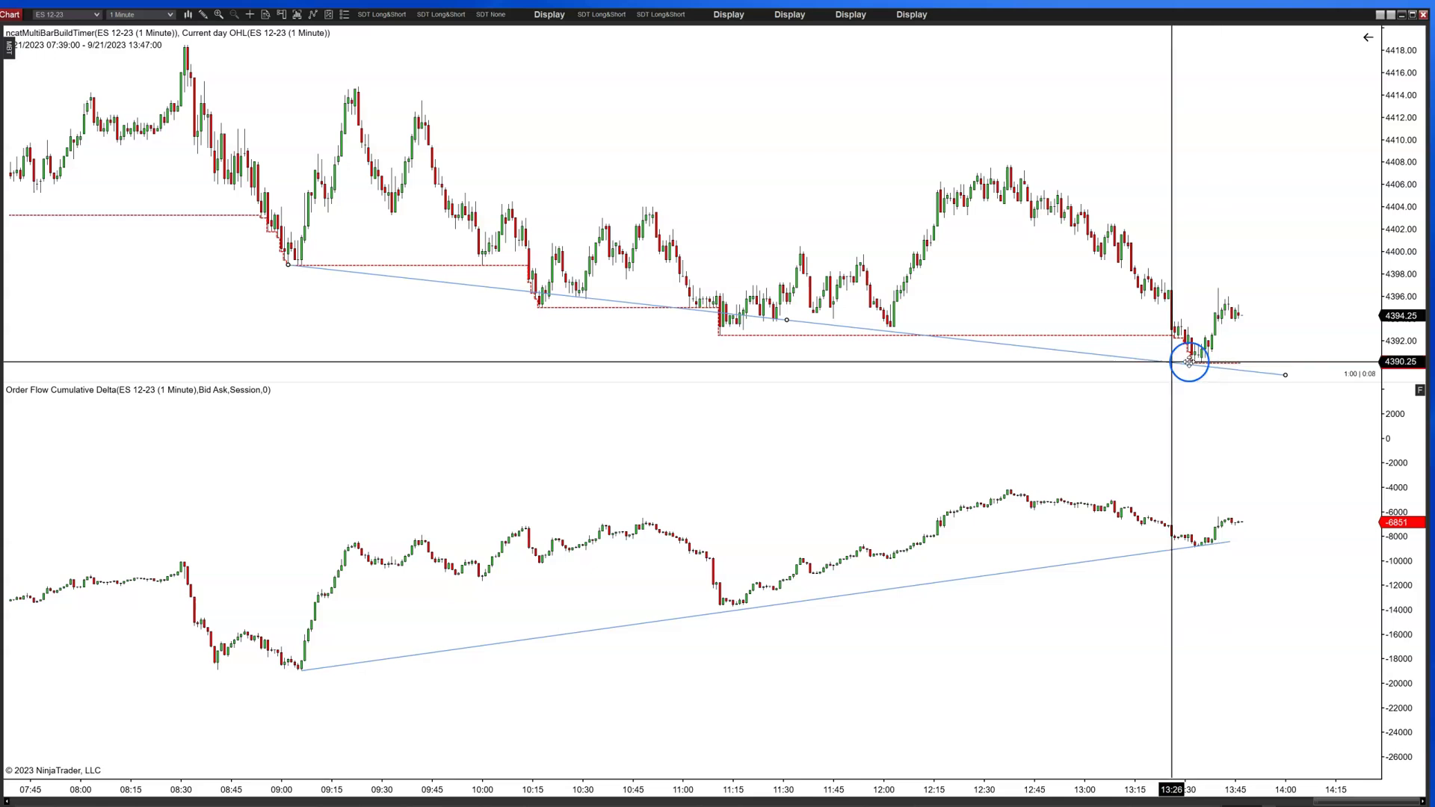
pyautogui.click(956, 427)
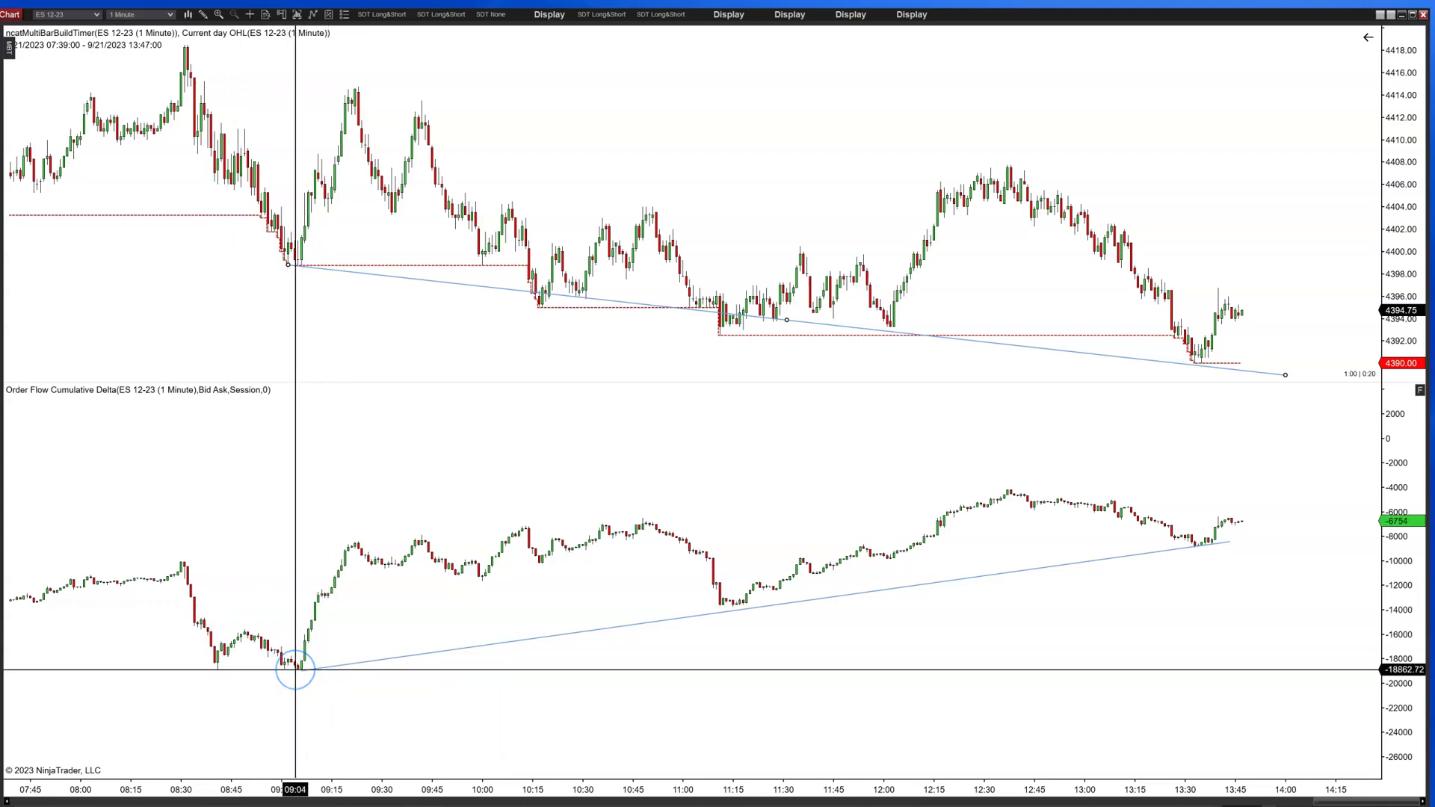
# - Deselect the trend line and place a horizontal line at 0 in the Cumulative Delta panel
pyautogui.moveTo(295, 665); pyautogui.dragTo(413, 454)
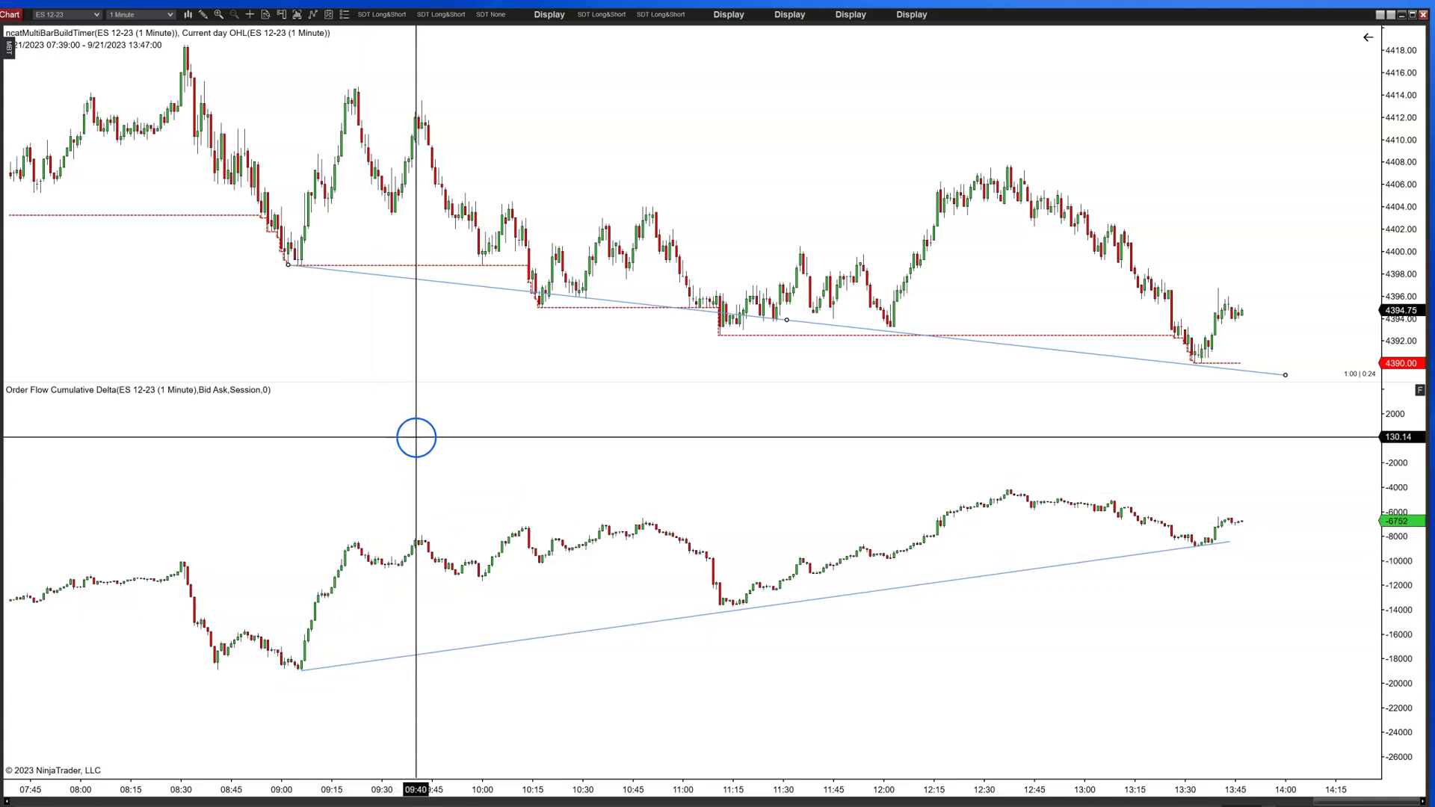
pyautogui.click(418, 439)
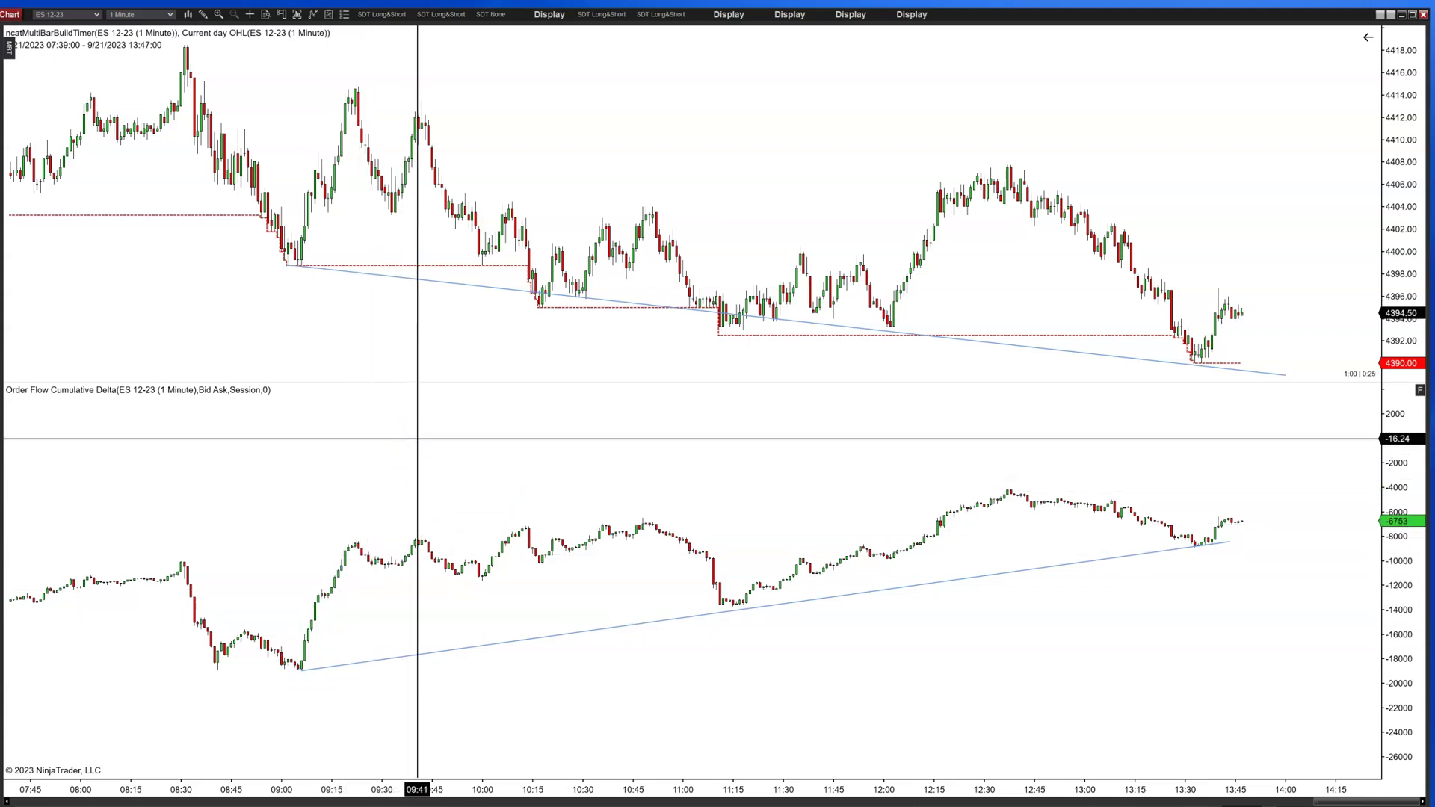
pyautogui.click(602, 439)
pyautogui.moveTo(602, 438); pyautogui.dragTo(525, 517)
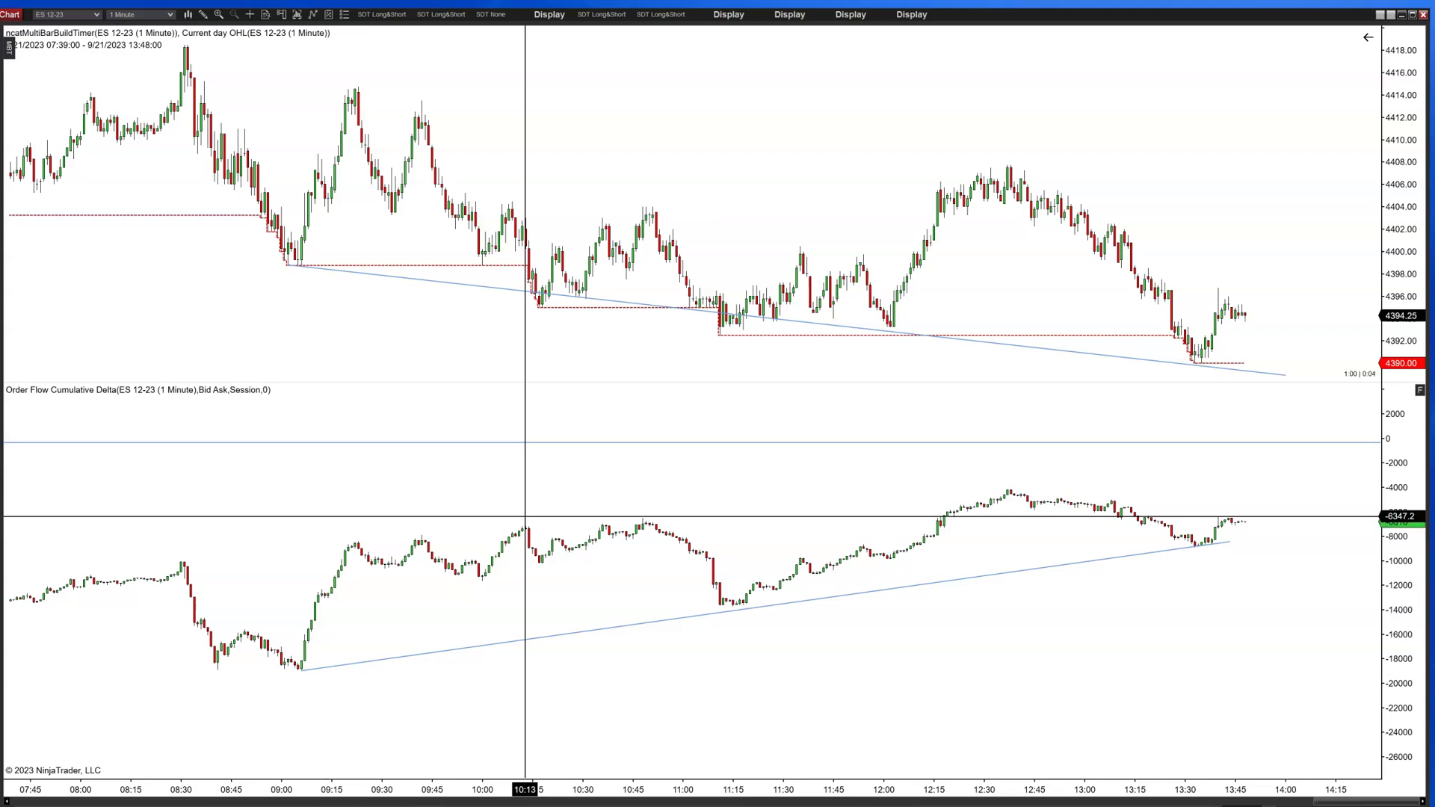
pyautogui.moveTo(553, 583); pyautogui.dragTo(579, 602)
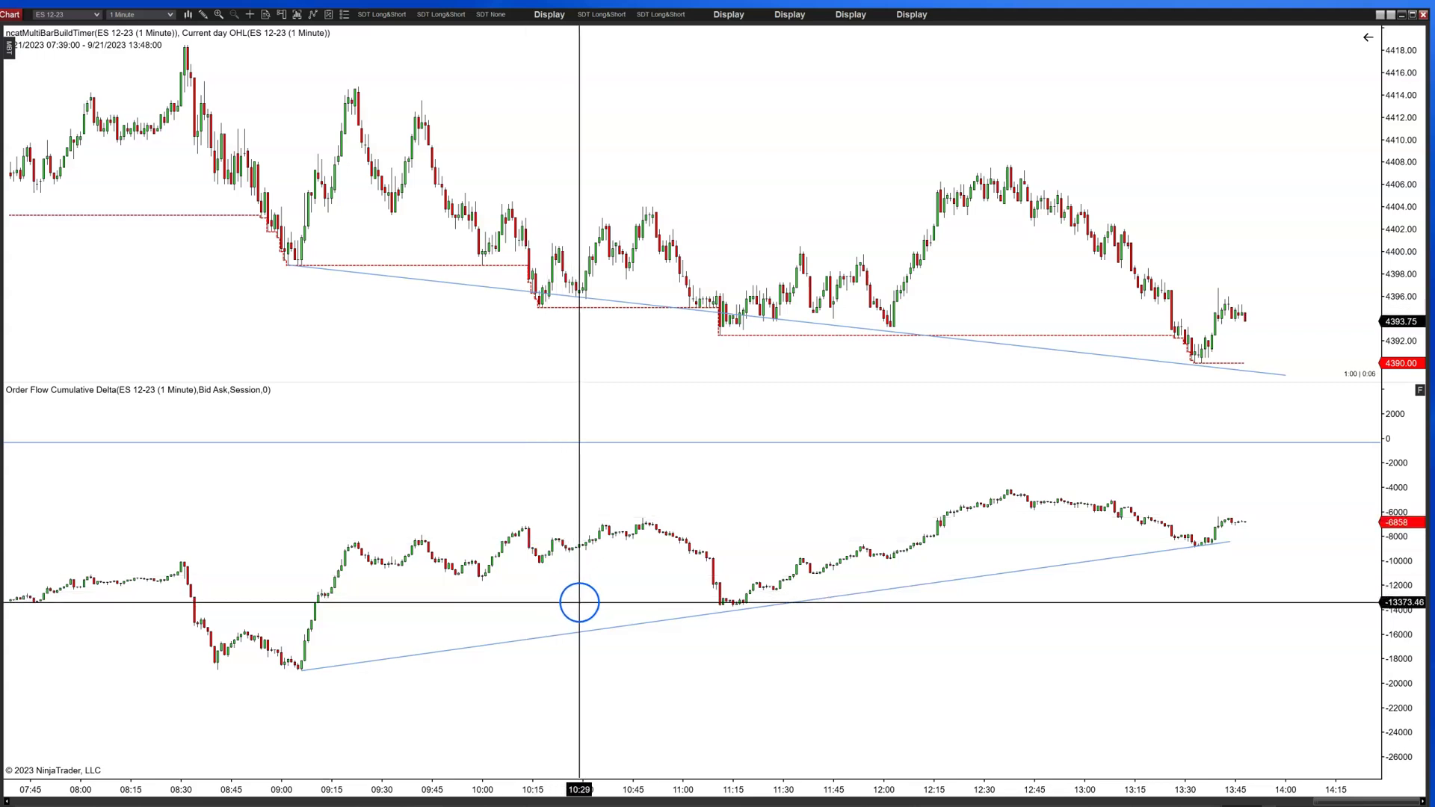
# - Load GC 12-23 Gold Futures via the GC overlay and nudge the zero horizontal line slightly
pyautogui.write('GC')
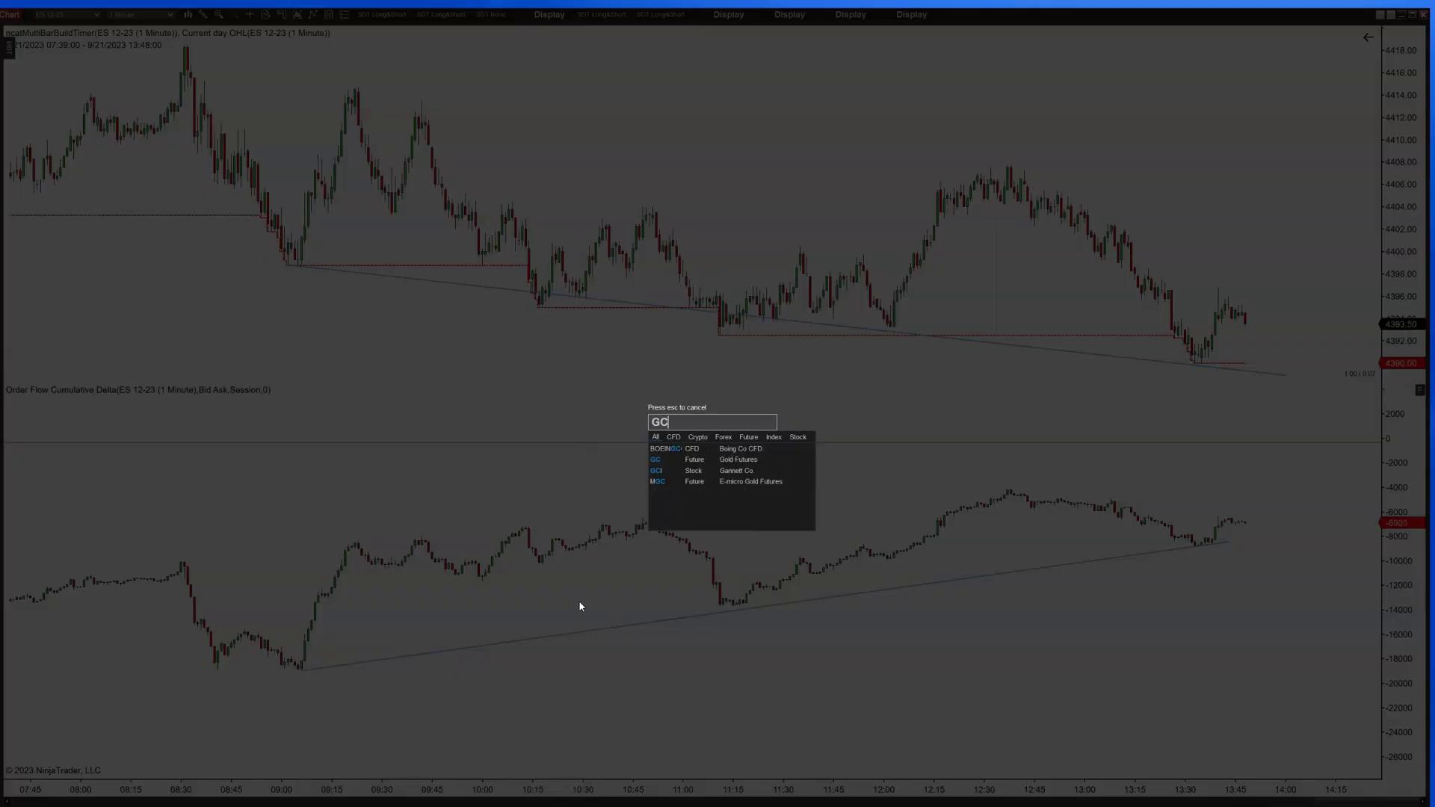
pyautogui.click(725, 460)
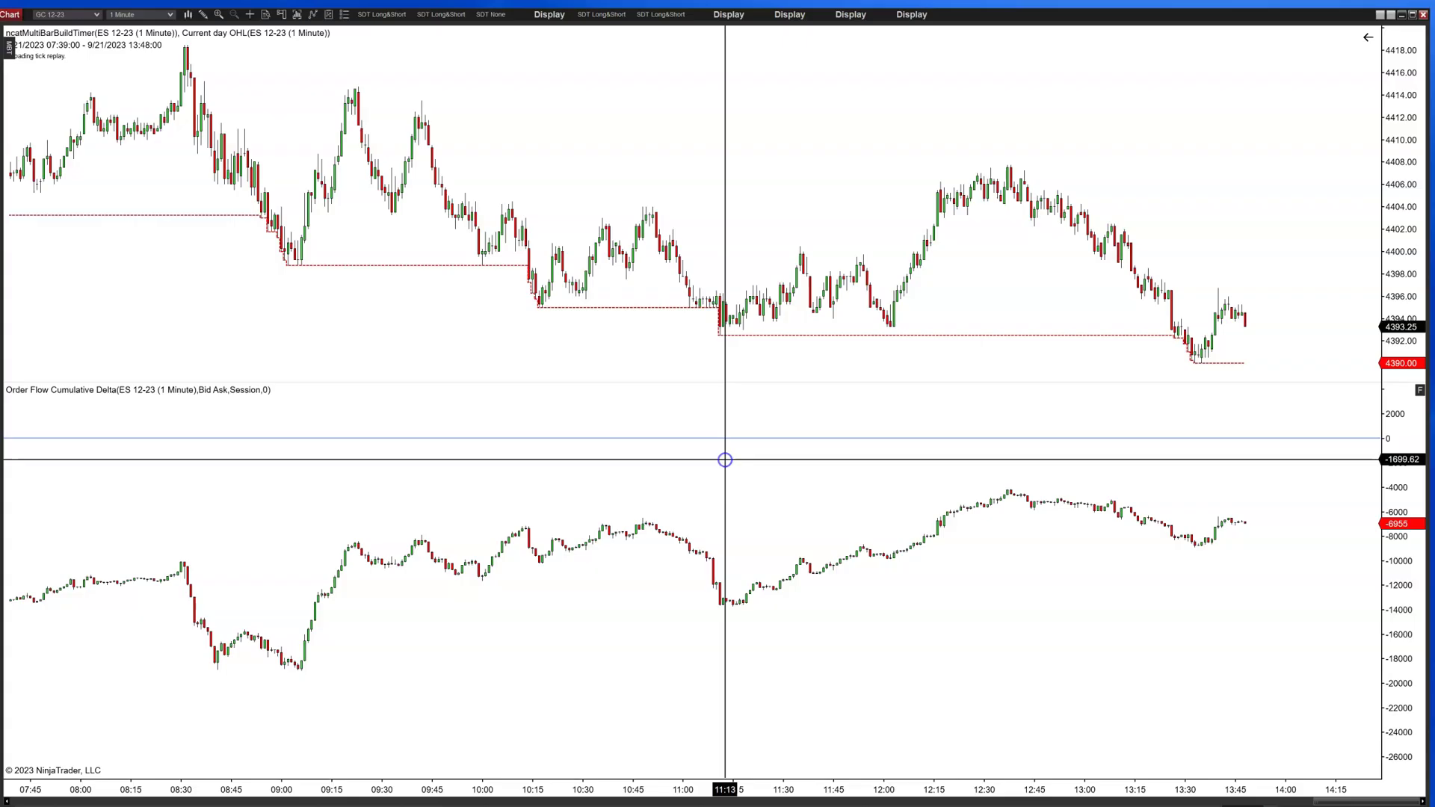
pyautogui.click(663, 447)
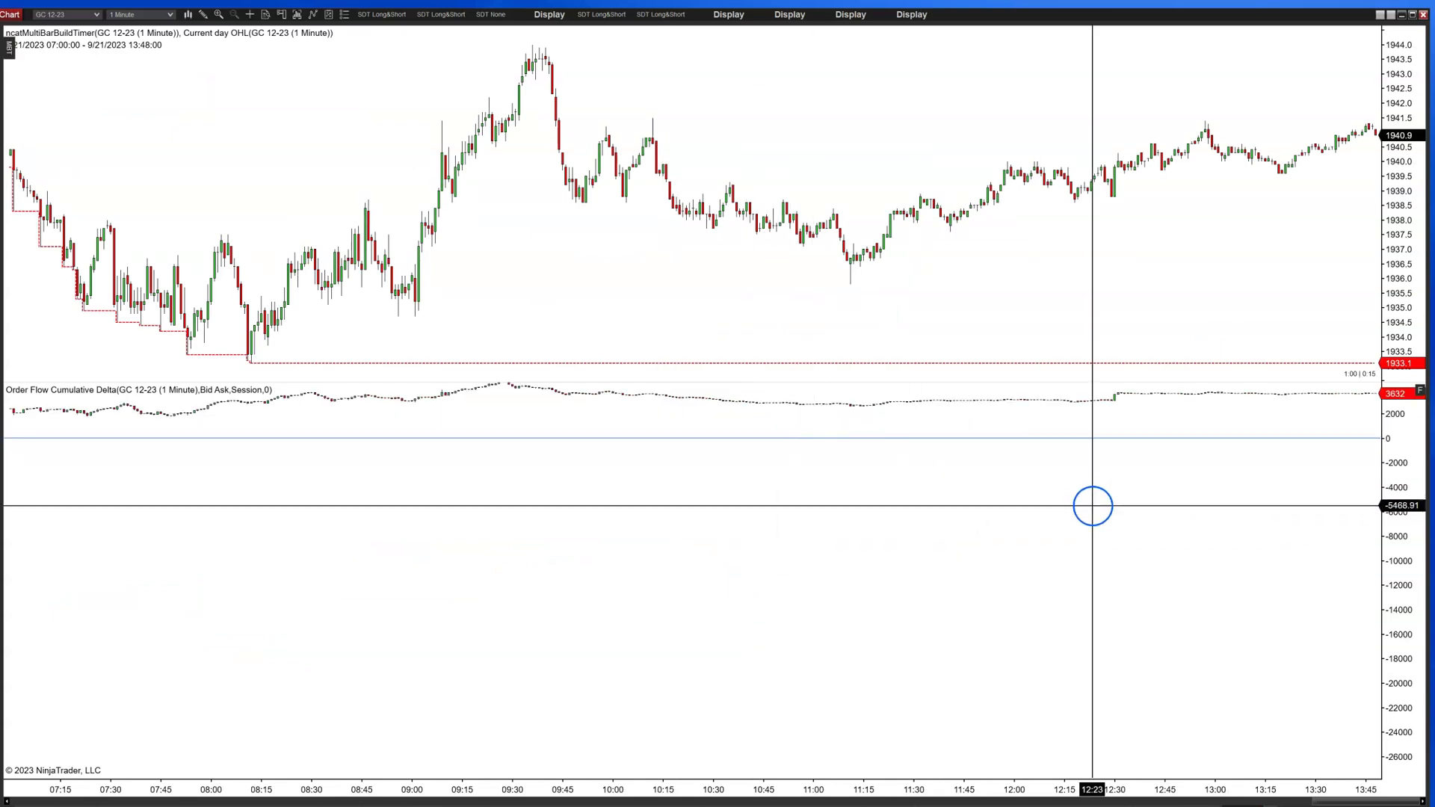
pyautogui.click(1352, 438)
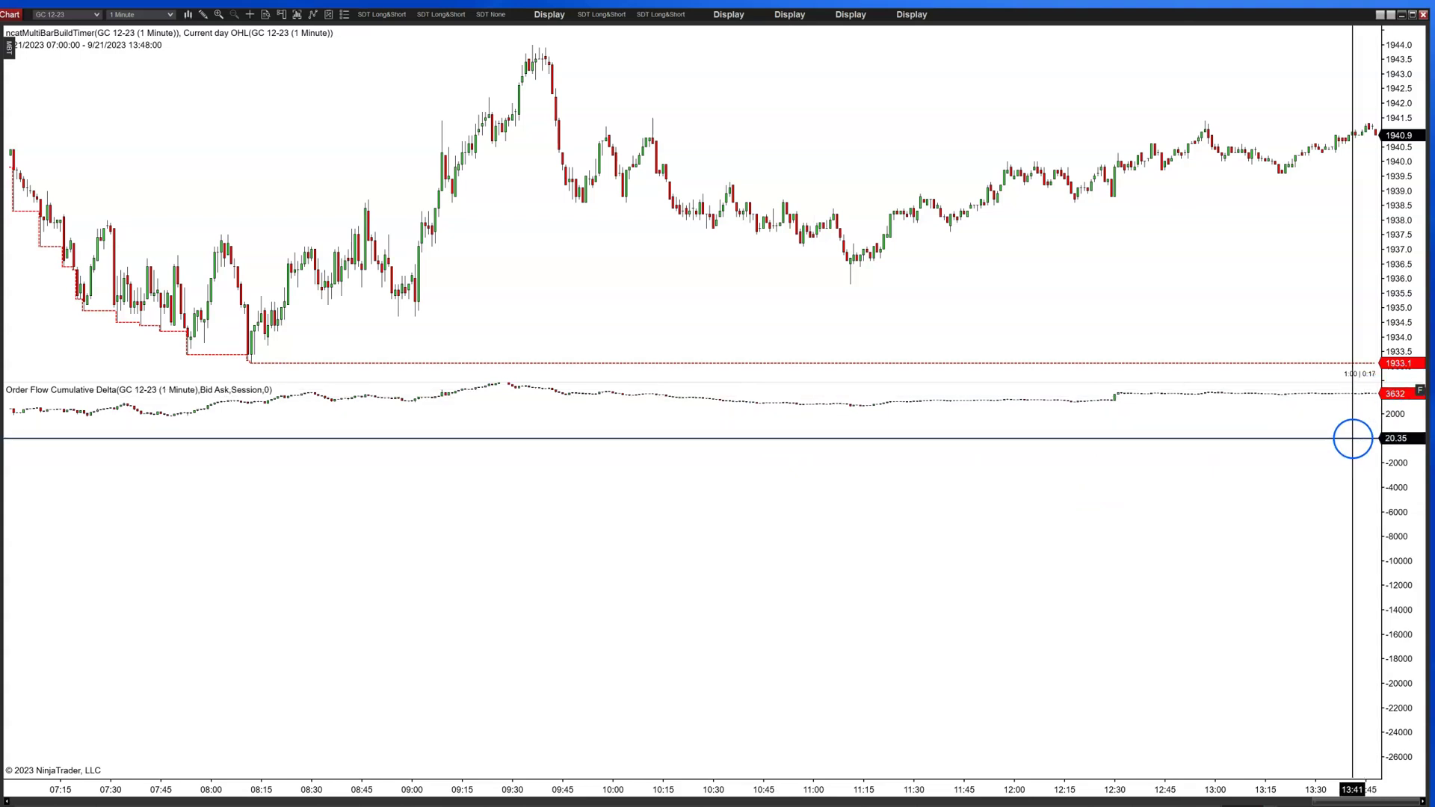
pyautogui.moveTo(1353, 438); pyautogui.dragTo(1351, 439)
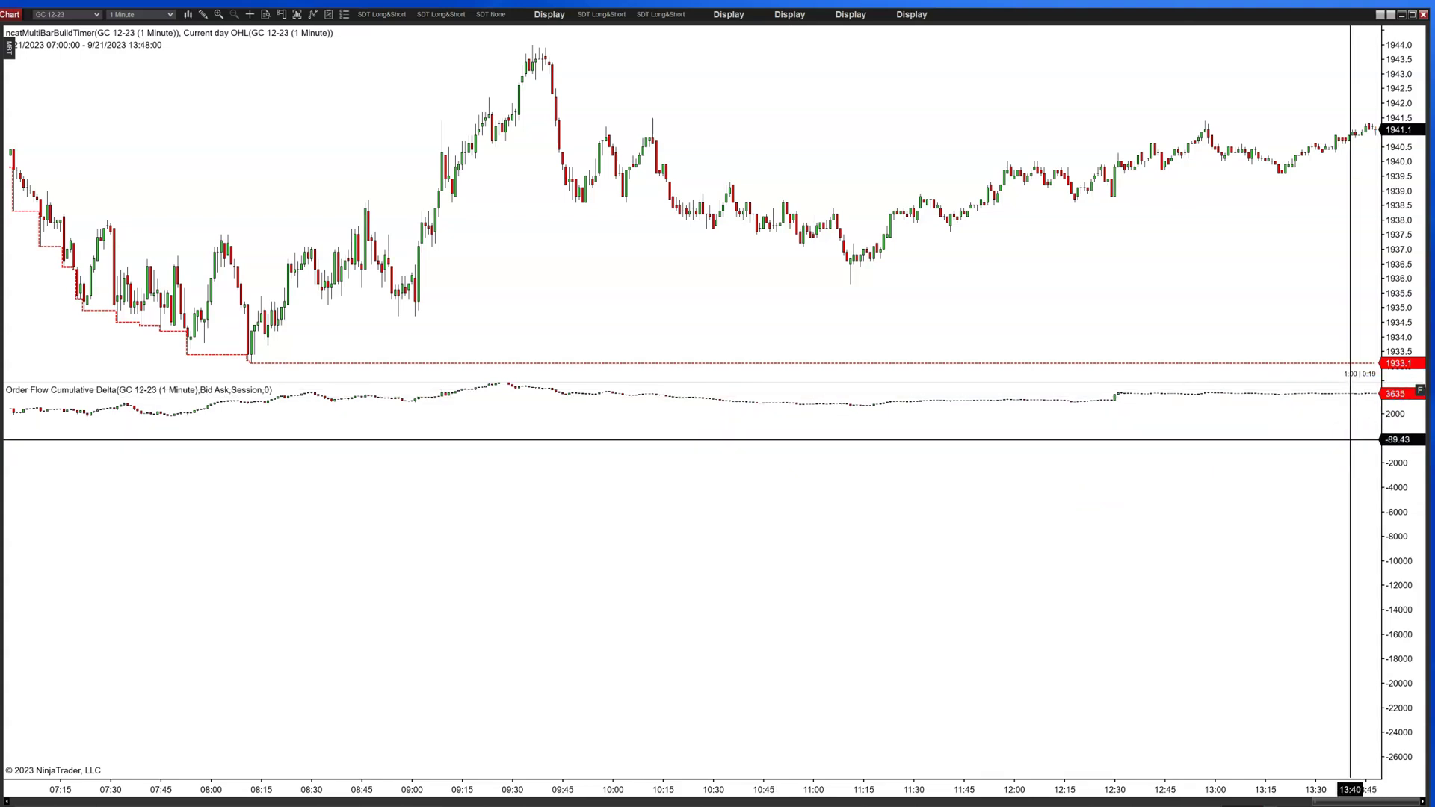
# - Restore auto-scale on the GC delta panel and bring the 9/20 07:59–14:49 session into view
pyautogui.click(1420, 391)
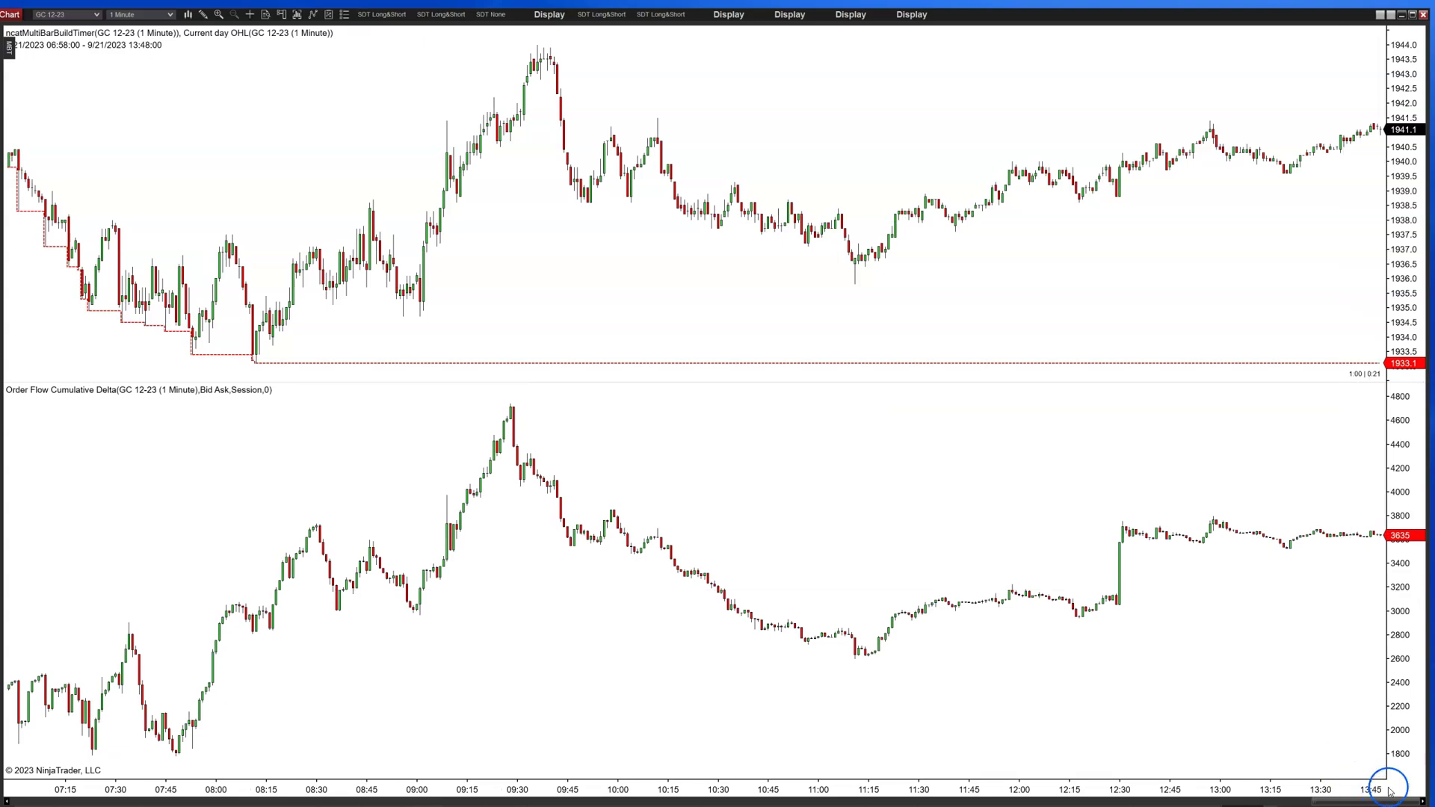
pyautogui.moveTo(1398, 796); pyautogui.dragTo(1052, 770)
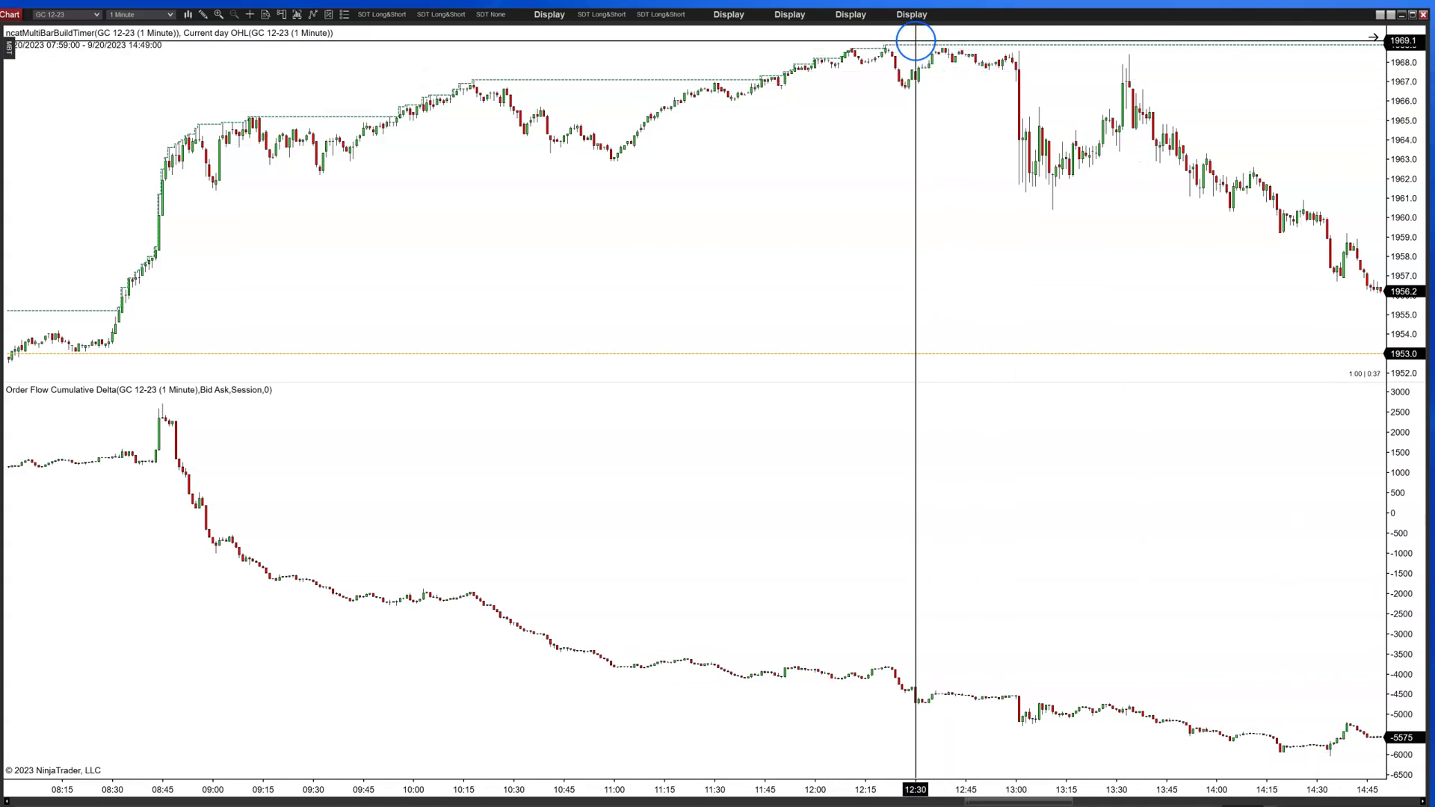
pyautogui.moveTo(919, 45); pyautogui.dragTo(866, 679)
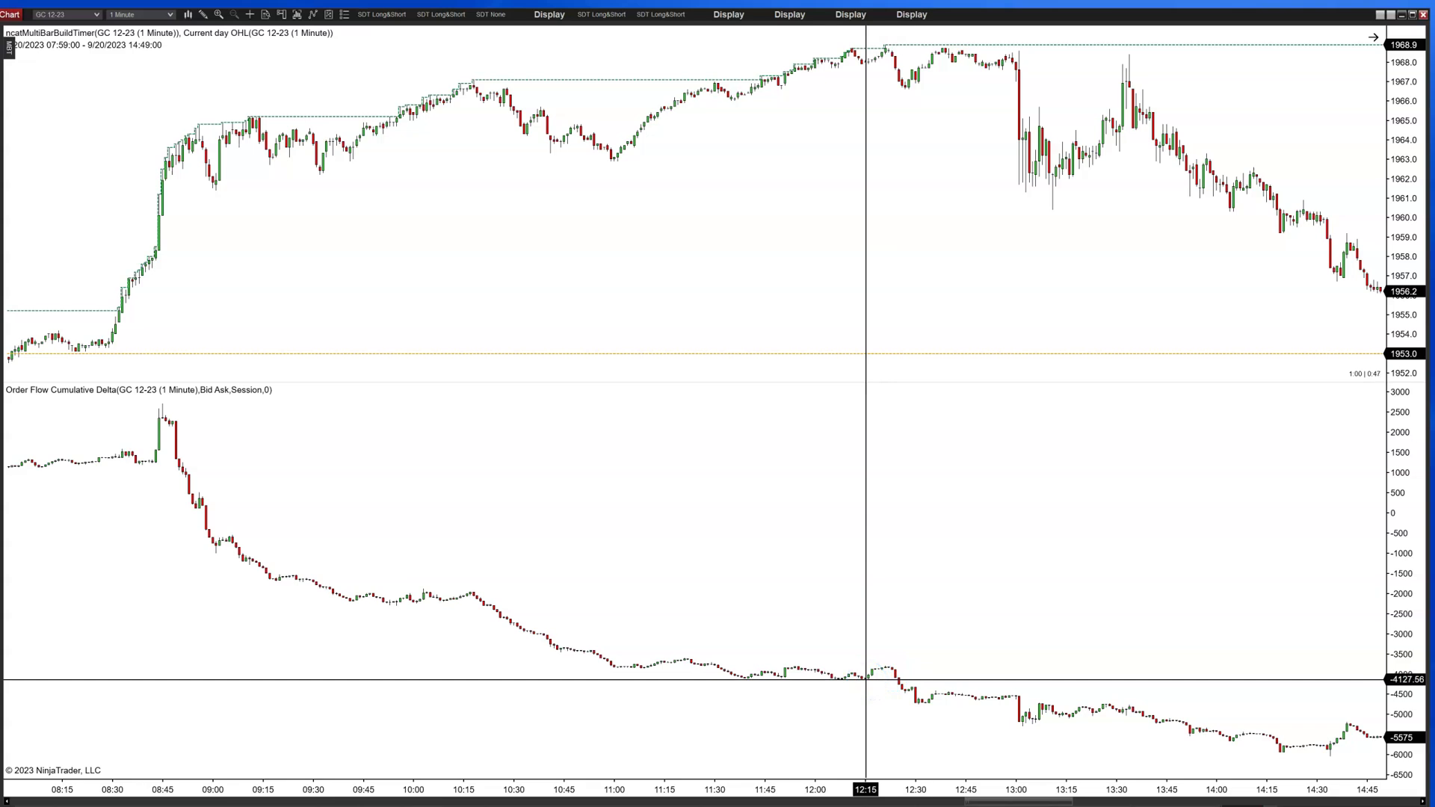
pyautogui.moveTo(866, 678); pyautogui.dragTo(910, 581)
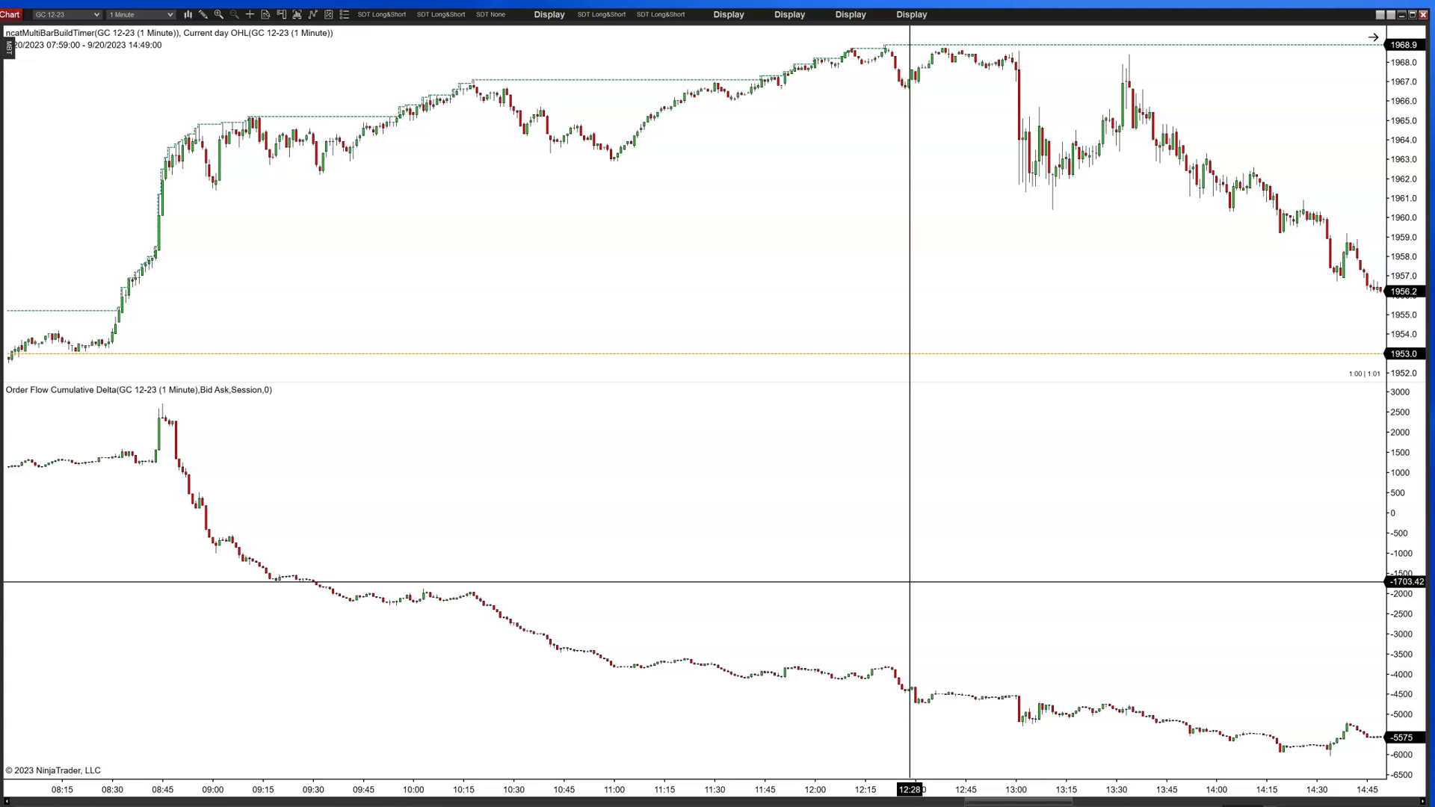
pyautogui.click(525, 448)
pyautogui.click(868, 54)
pyautogui.click(780, 128)
pyautogui.click(199, 465)
pyautogui.click(286, 561)
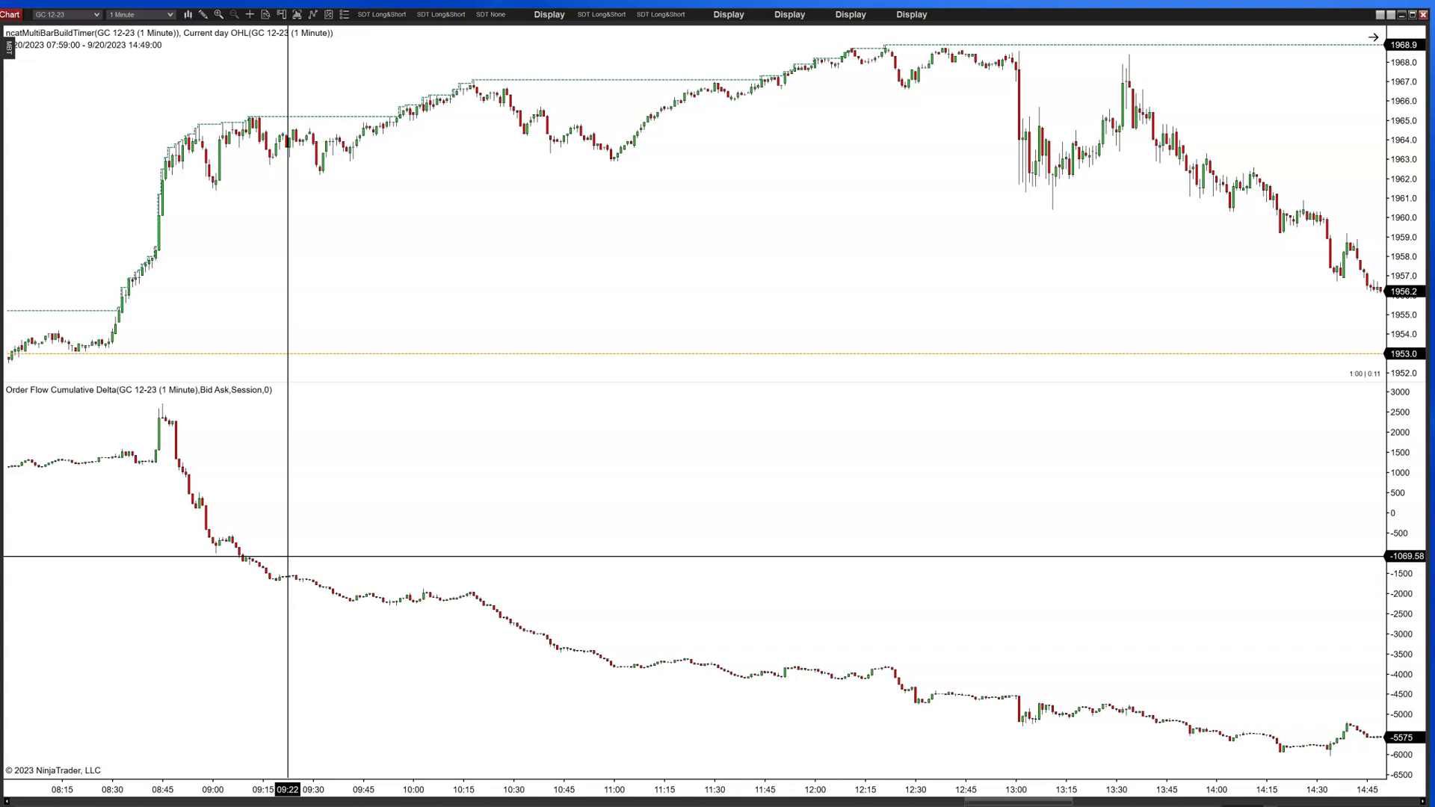
pyautogui.click(512, 747)
# - Scroll the GC chart to the 9/20 09:11–17:01 span, showing the 16:00 decline
pyautogui.moveTo(1067, 802); pyautogui.dragTo(1085, 801)
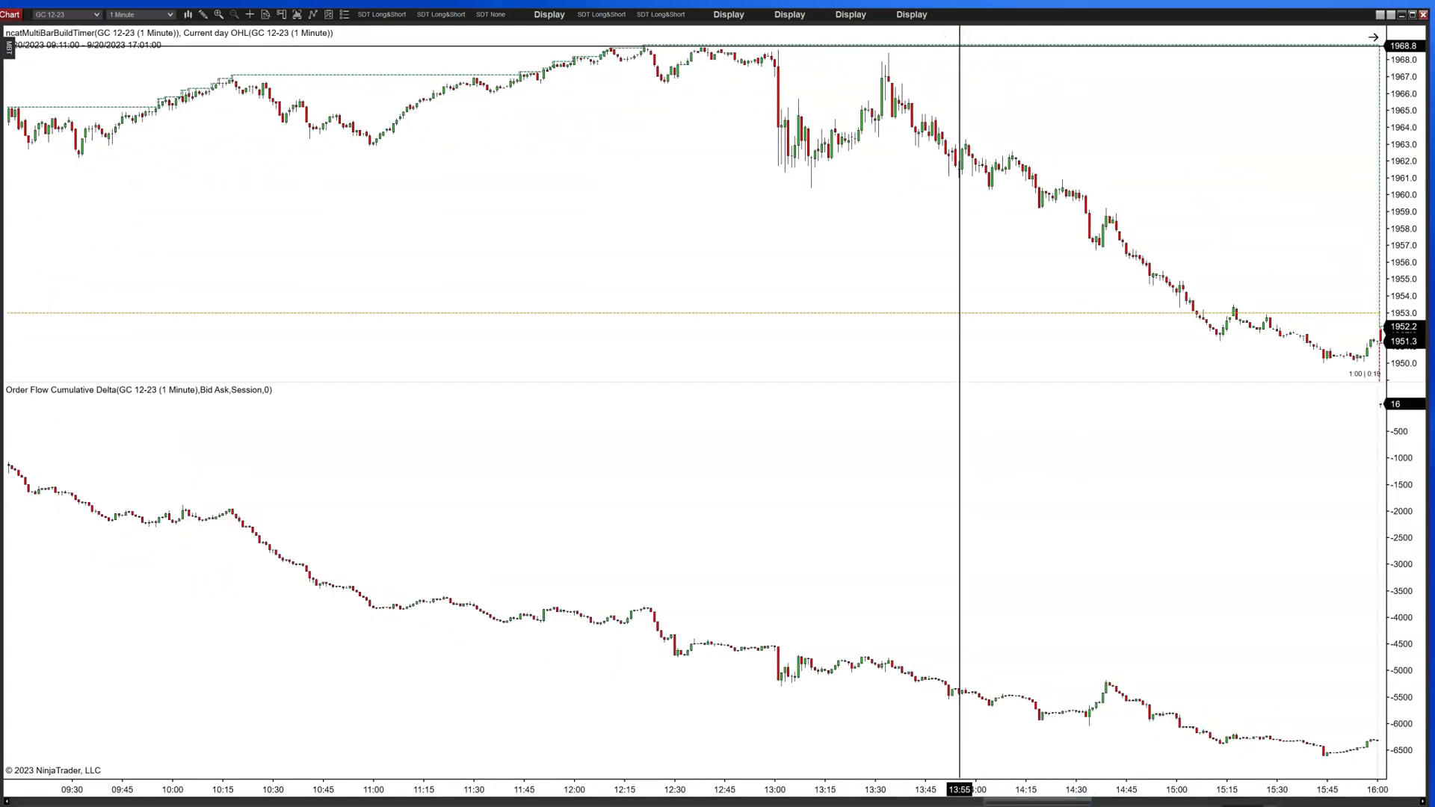
pyautogui.moveTo(957, 43); pyautogui.dragTo(702, 71)
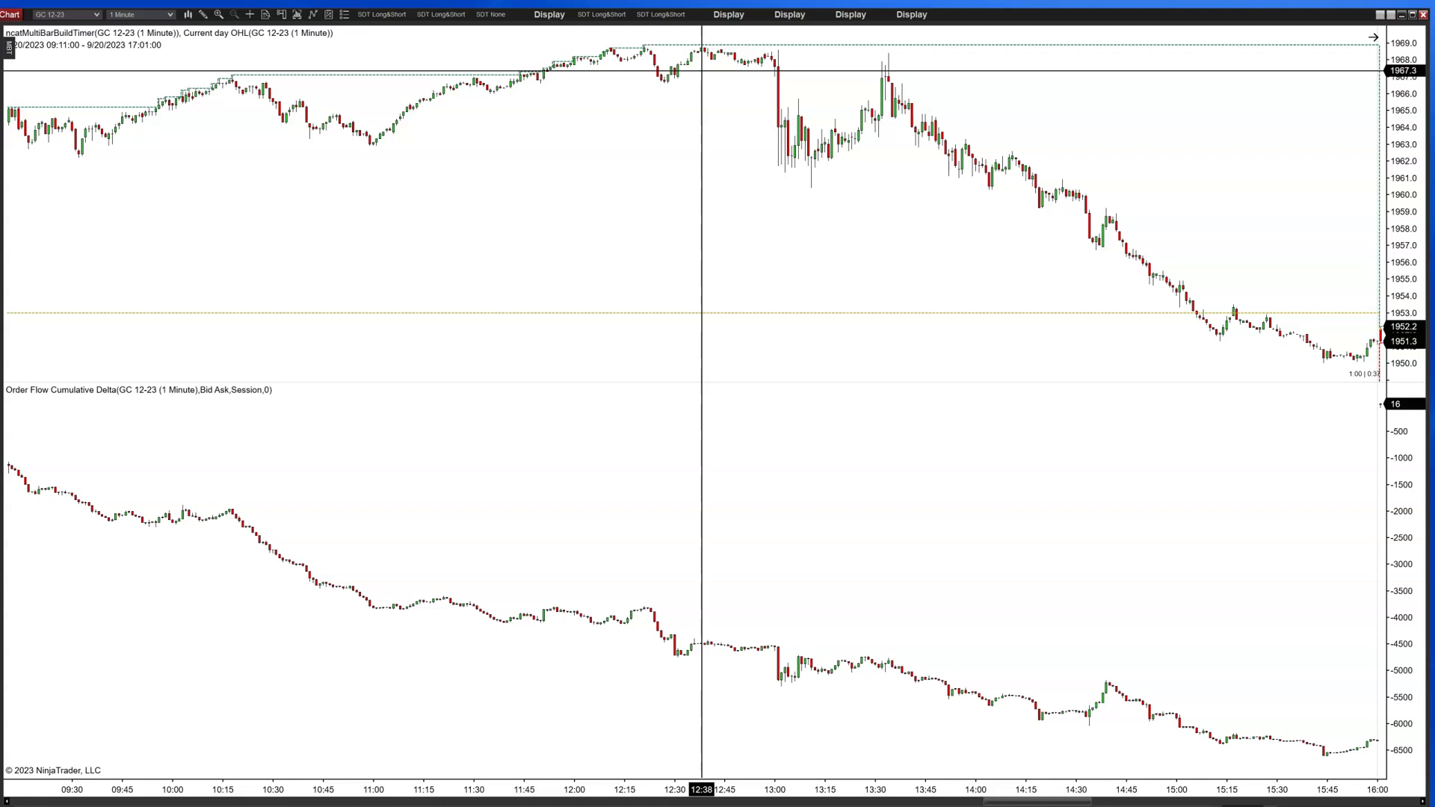
pyautogui.moveTo(702, 71); pyautogui.dragTo(689, 56)
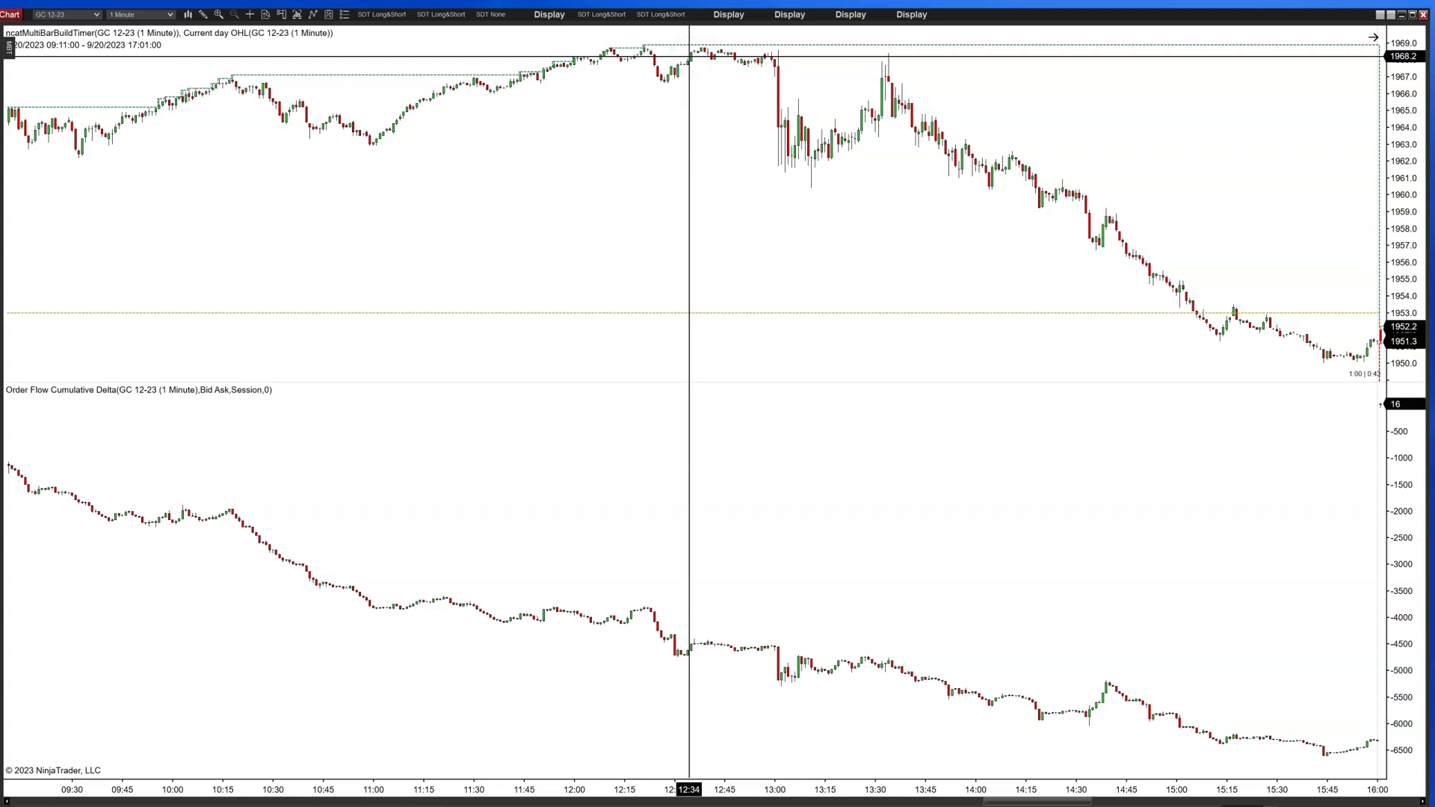
pyautogui.moveTo(689, 56)
pyautogui.mouseDown()
pyautogui.moveTo(810, 563)
pyautogui.moveTo(1186, 160)
pyautogui.moveTo(1225, 343)
pyautogui.moveTo(733, 83)
pyautogui.moveTo(753, 205)
pyautogui.moveTo(769, 733)
pyautogui.moveTo(1189, 713)
pyautogui.moveTo(1196, 726)
pyautogui.moveTo(630, 41)
pyautogui.moveTo(680, 61)
pyautogui.mouseUp()
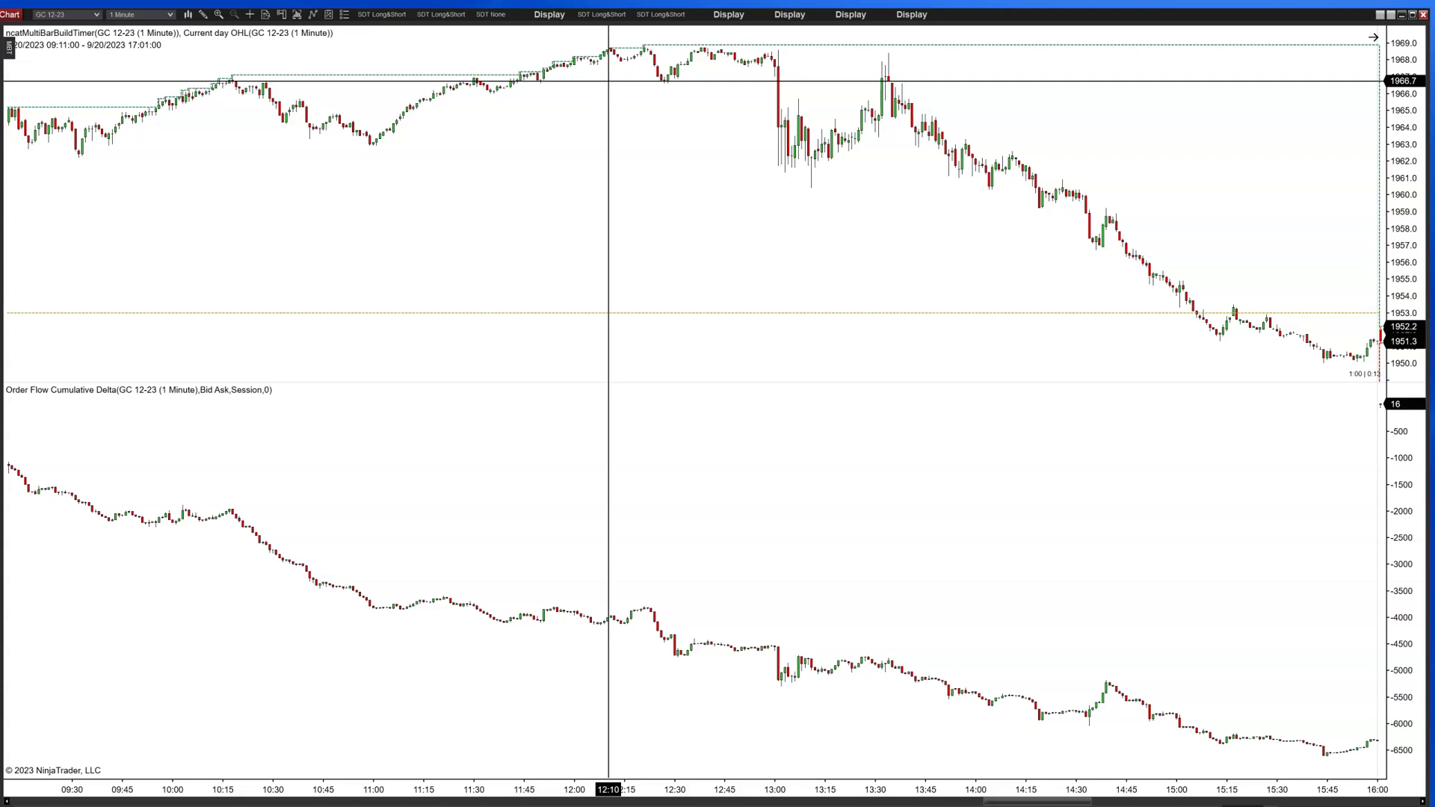
pyautogui.moveTo(608, 81); pyautogui.dragTo(1312, 359)
pyautogui.scroll(-3, 955, 153)
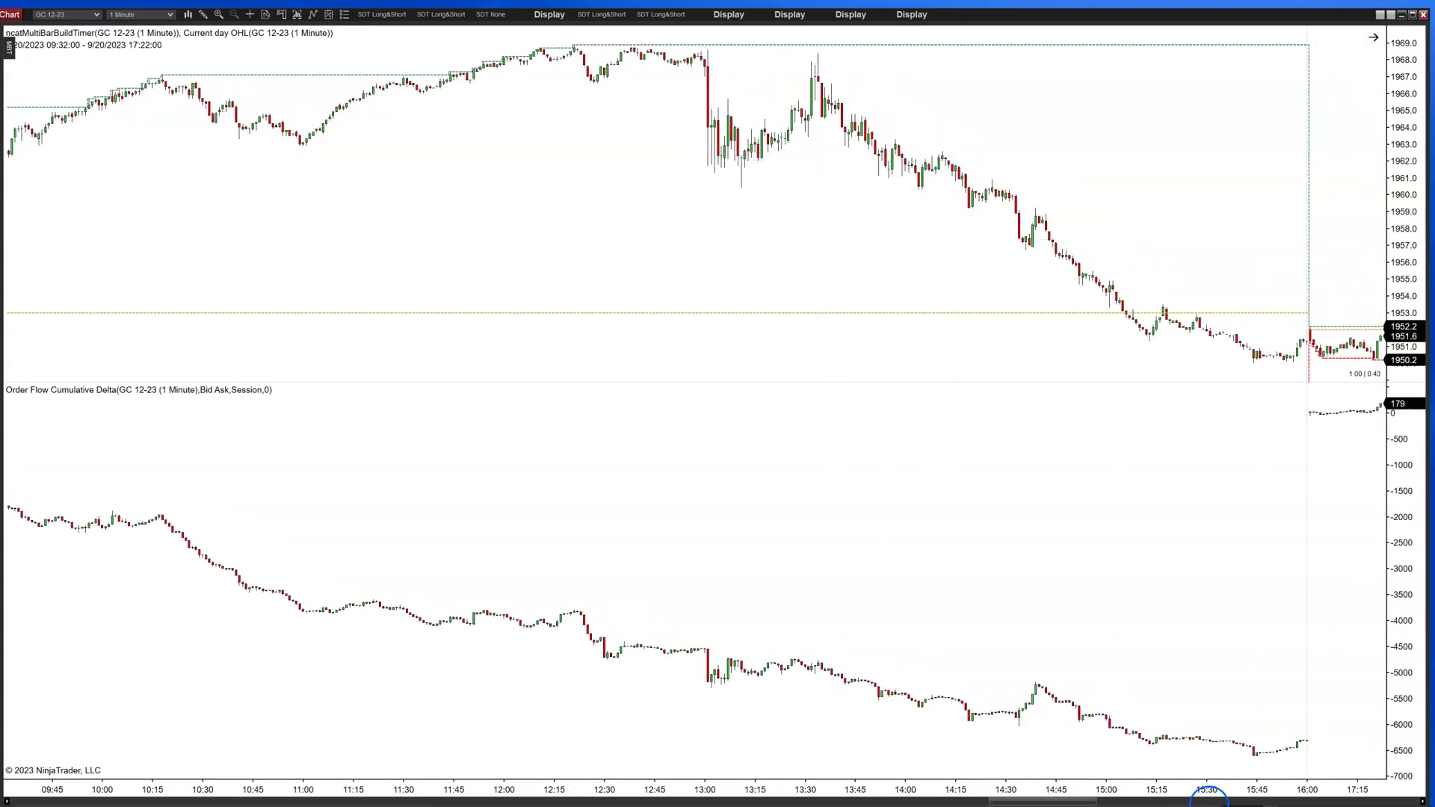
# - Advance the GC chart to the 9/21 02:02–08:52 range
pyautogui.moveTo(1023, 801); pyautogui.dragTo(1065, 801)
pyautogui.moveTo(961, 410); pyautogui.dragTo(1370, 368)
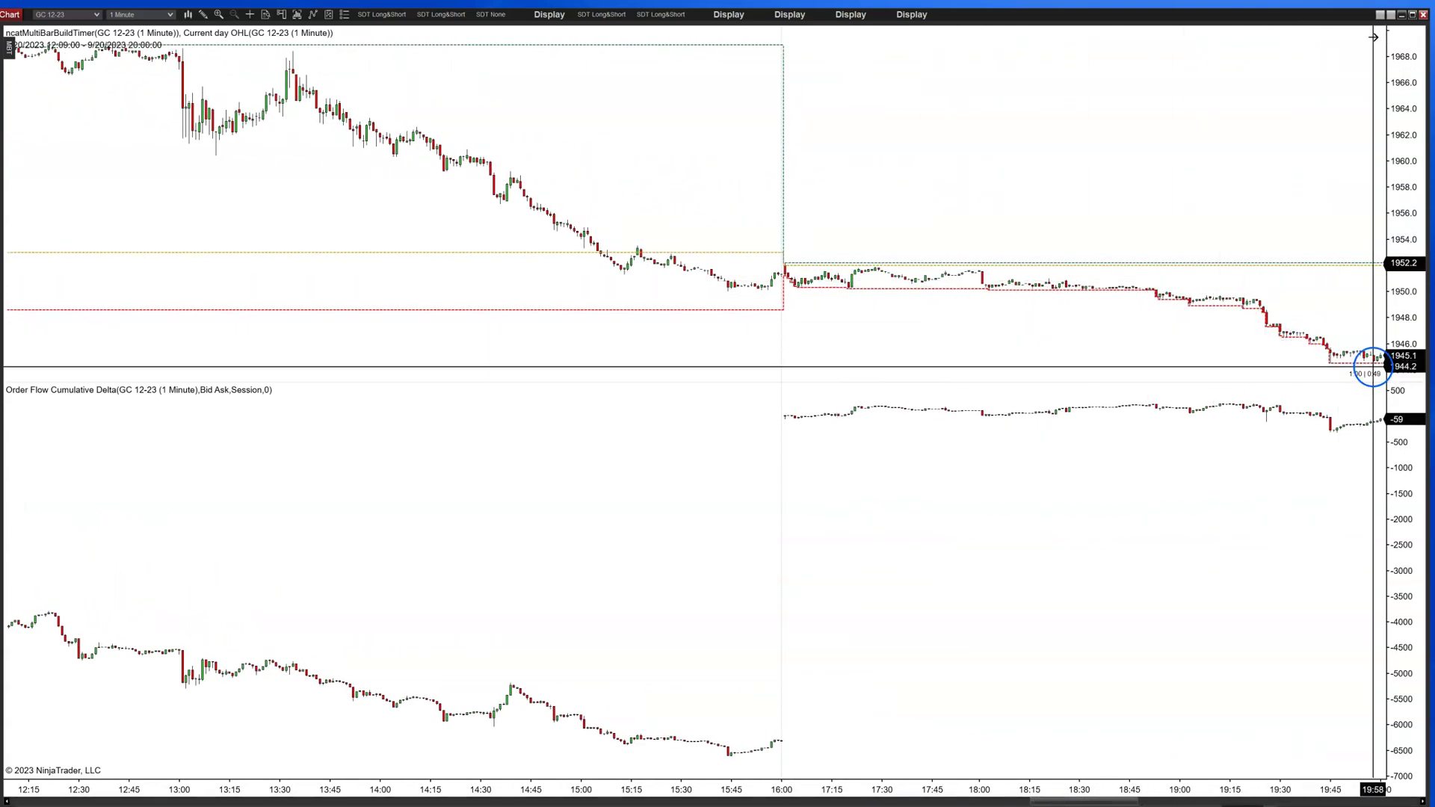
pyautogui.moveTo(1134, 801); pyautogui.dragTo(1301, 784)
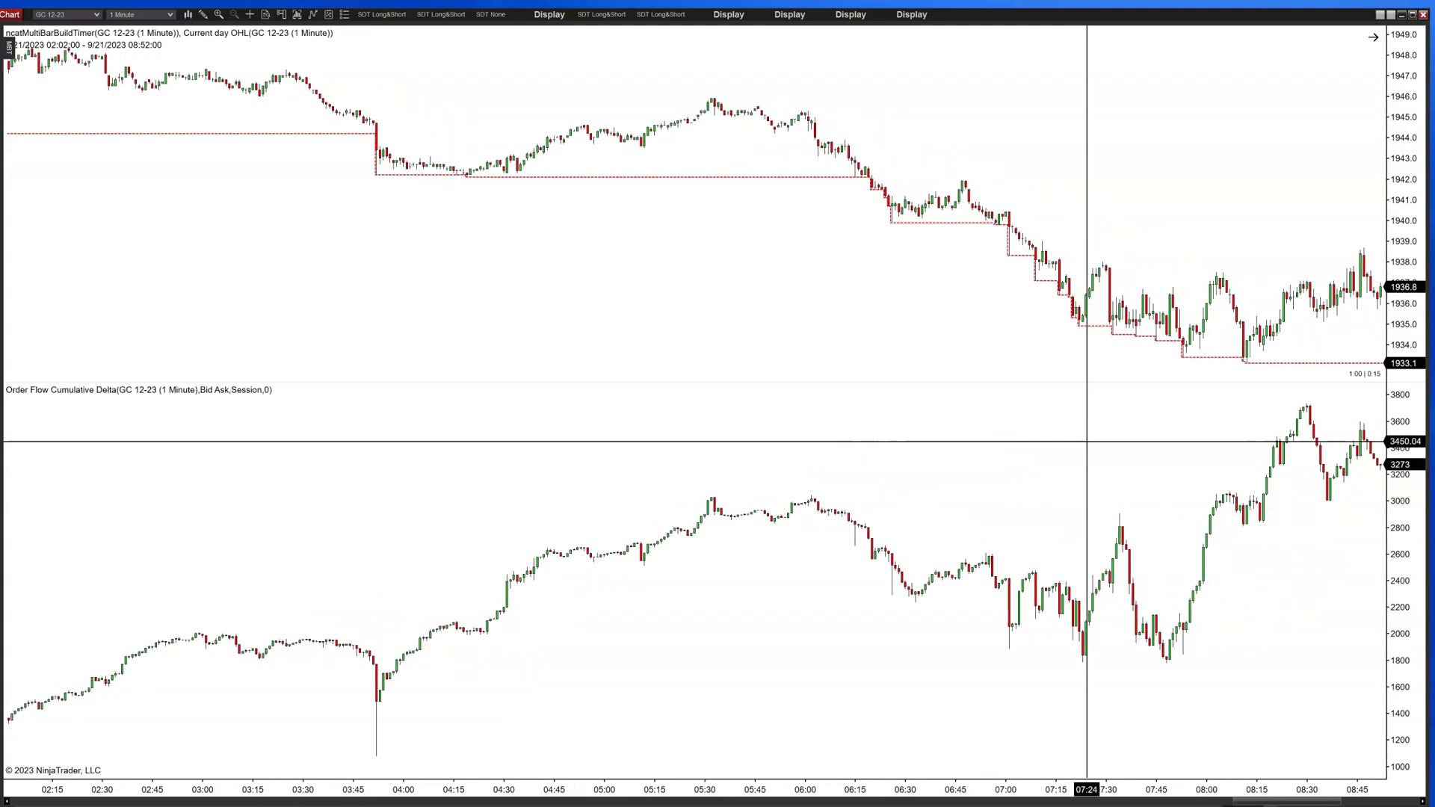
# - Scroll the GC chart forward to show 9/21 06:47–13:37
pyautogui.click(1299, 379)
pyautogui.click(1247, 349)
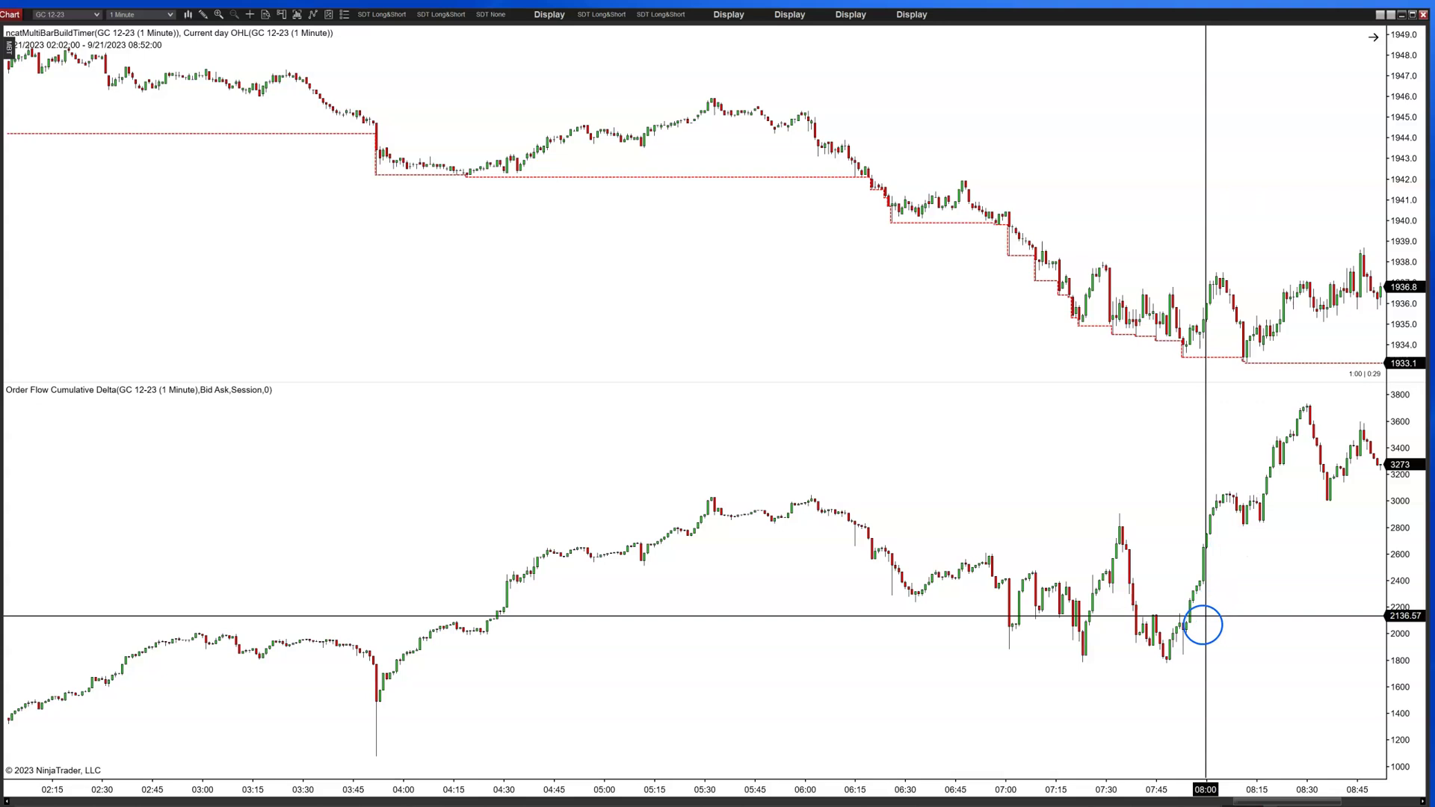
pyautogui.scroll(-5, 1278, 441)
pyautogui.scroll(-5, 1284, 447)
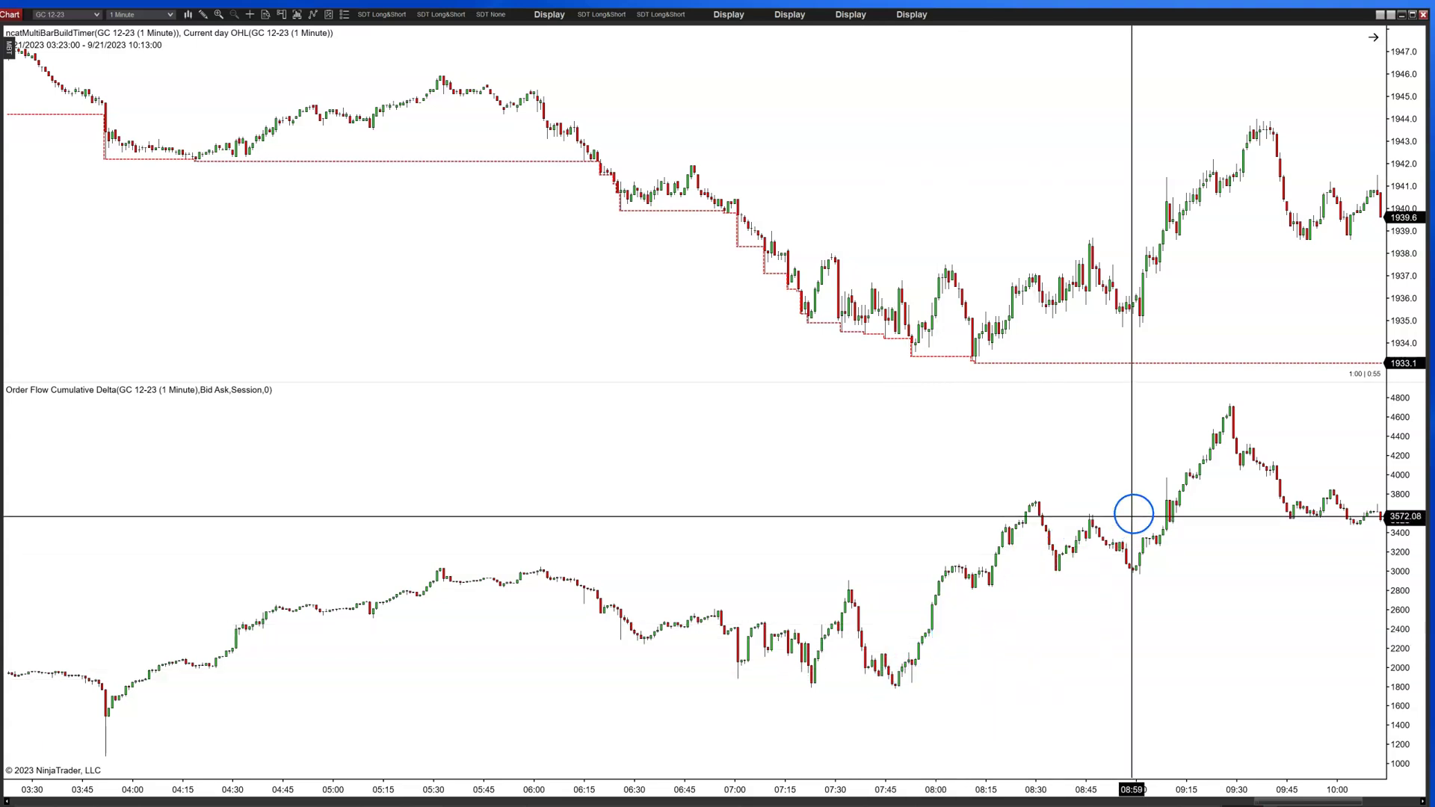
pyautogui.scroll(-4, 1197, 497)
pyautogui.scroll(-6, 1201, 500)
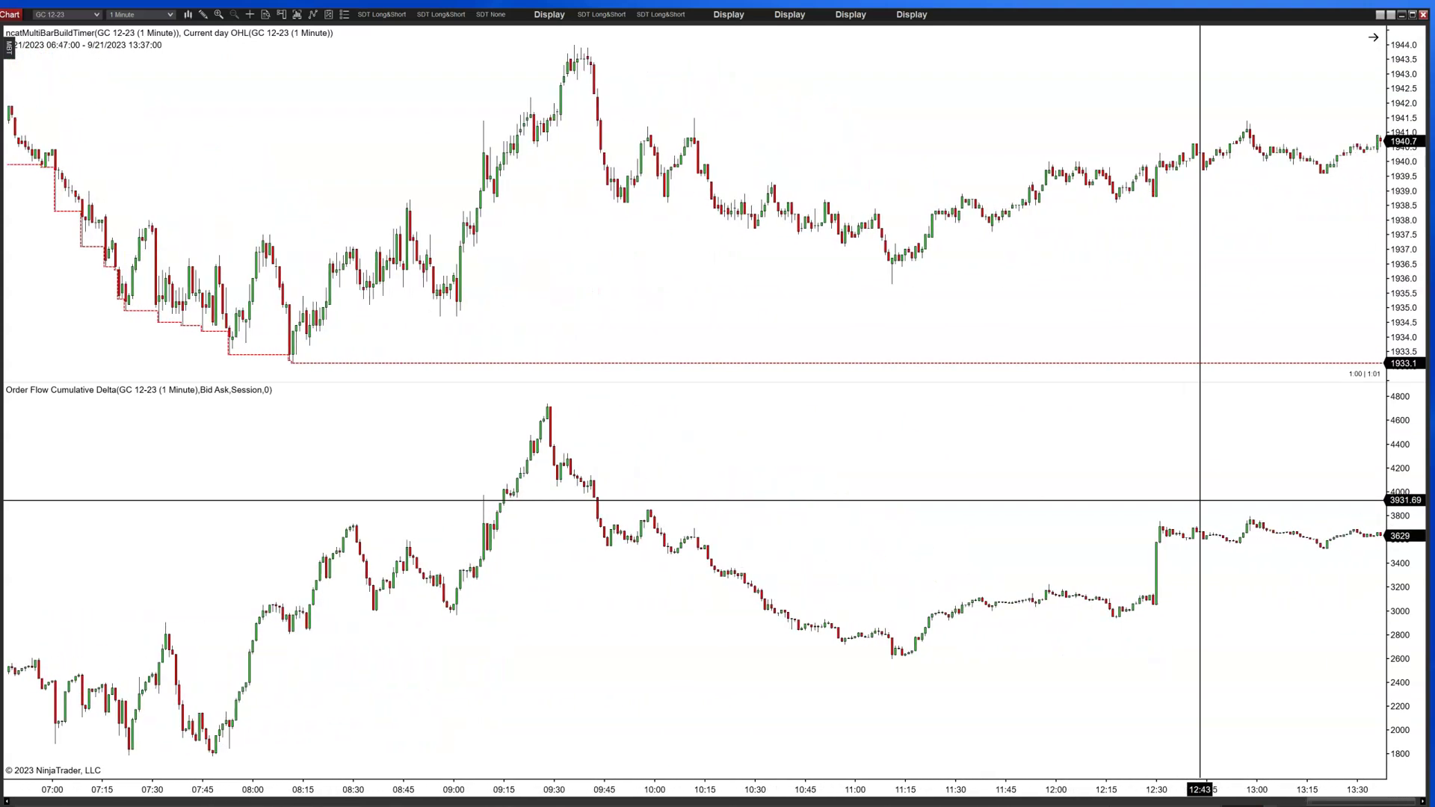
# - Jump to the latest bars, then scroll back to the 9/20 09:19–17:09 range
pyautogui.click(1361, 210)
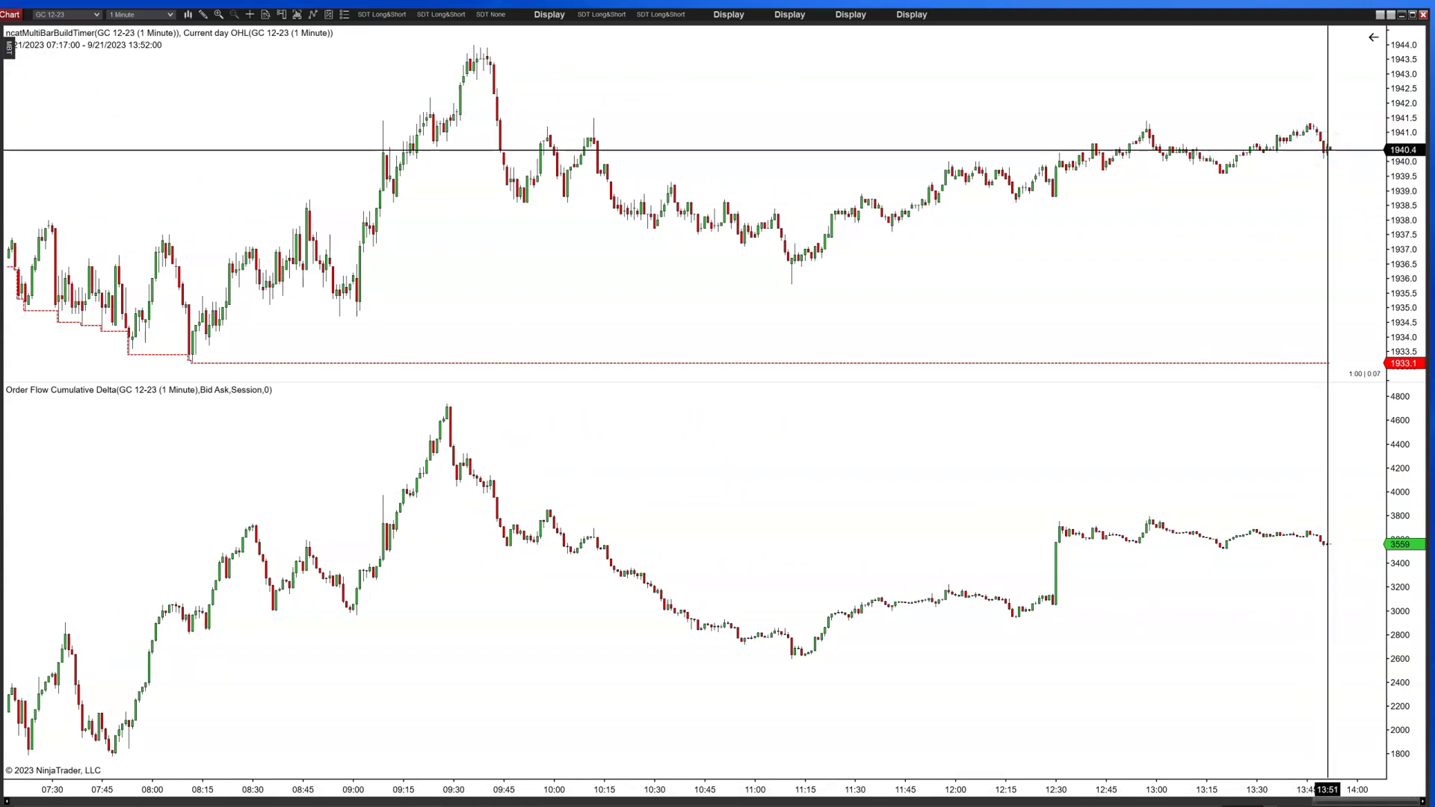
pyautogui.moveTo(1368, 800); pyautogui.dragTo(1039, 782)
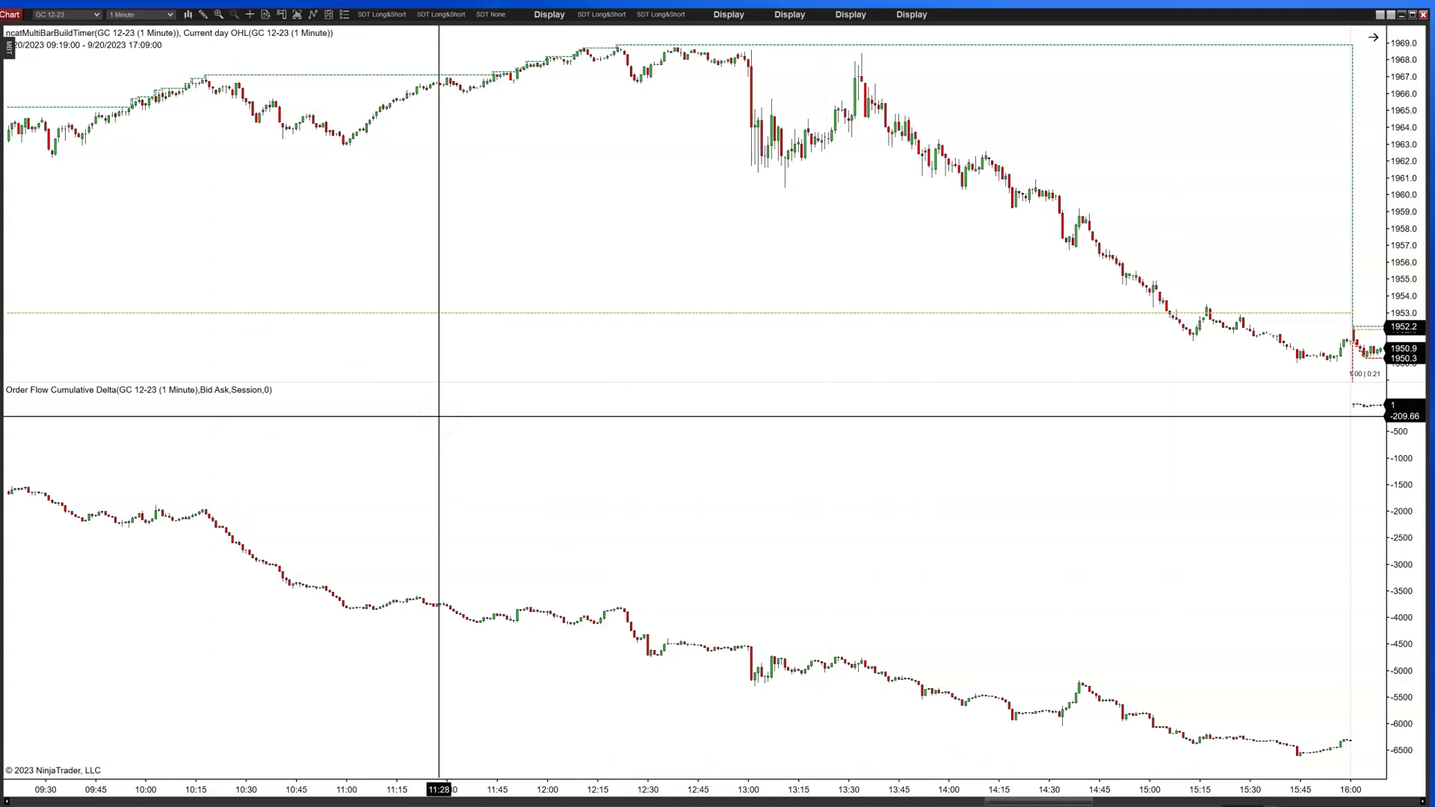
# - Scroll forward to 9/21, then back to 9/20 06:59–13:49 showing the 08:45 delta drop
pyautogui.moveTo(439, 416); pyautogui.dragTo(731, 64)
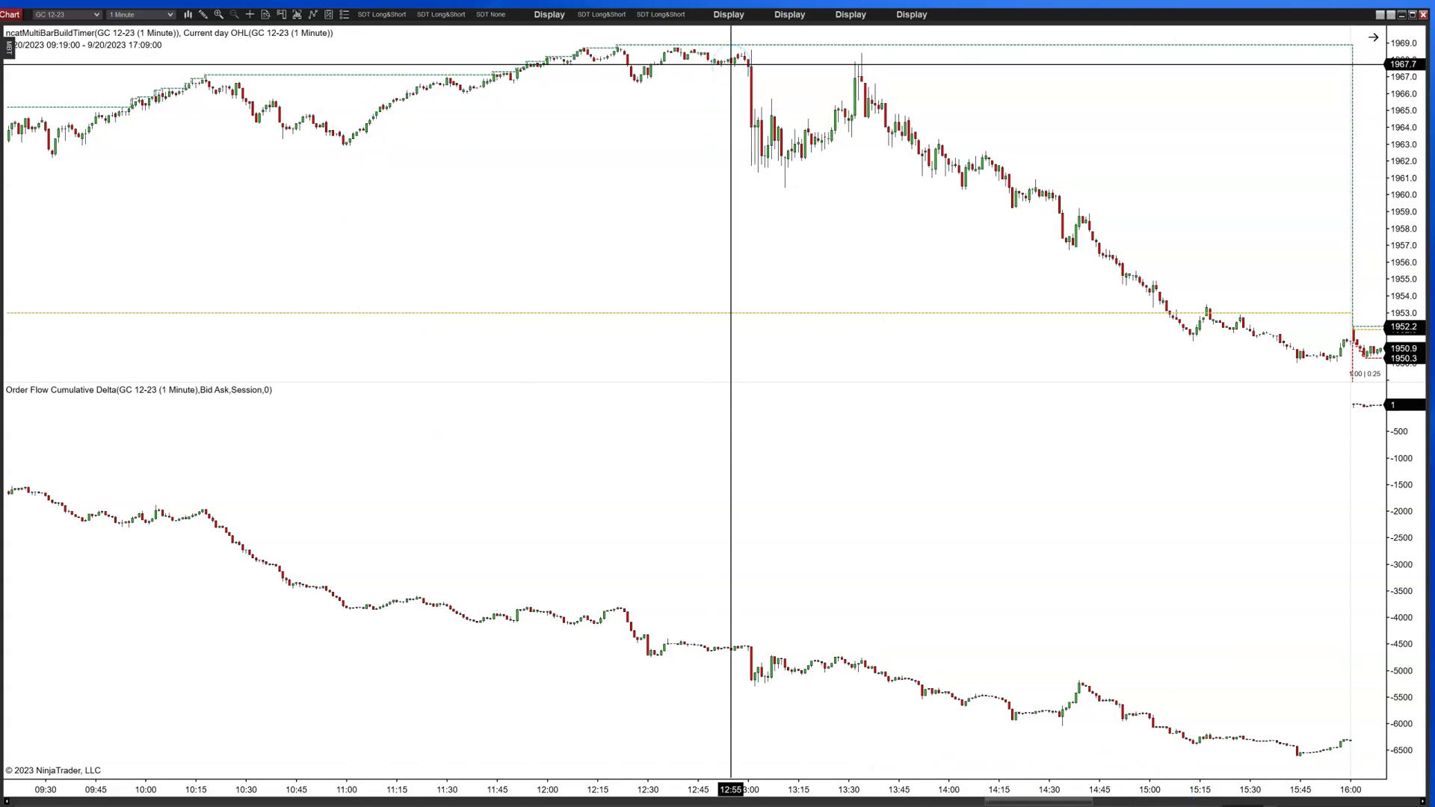
pyautogui.moveTo(731, 64); pyautogui.dragTo(970, 279)
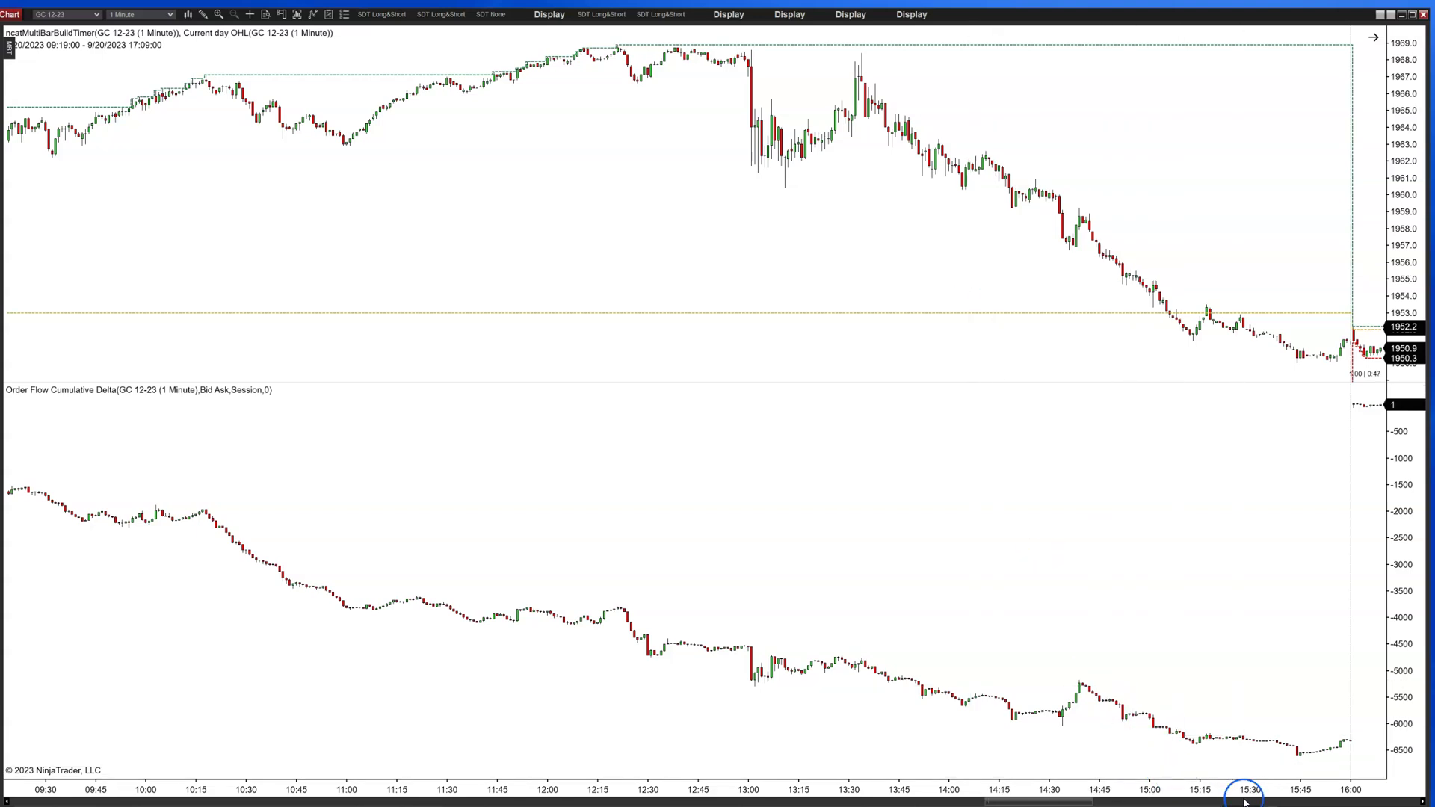
pyautogui.click(1144, 791)
pyautogui.moveTo(1144, 791); pyautogui.dragTo(1351, 790)
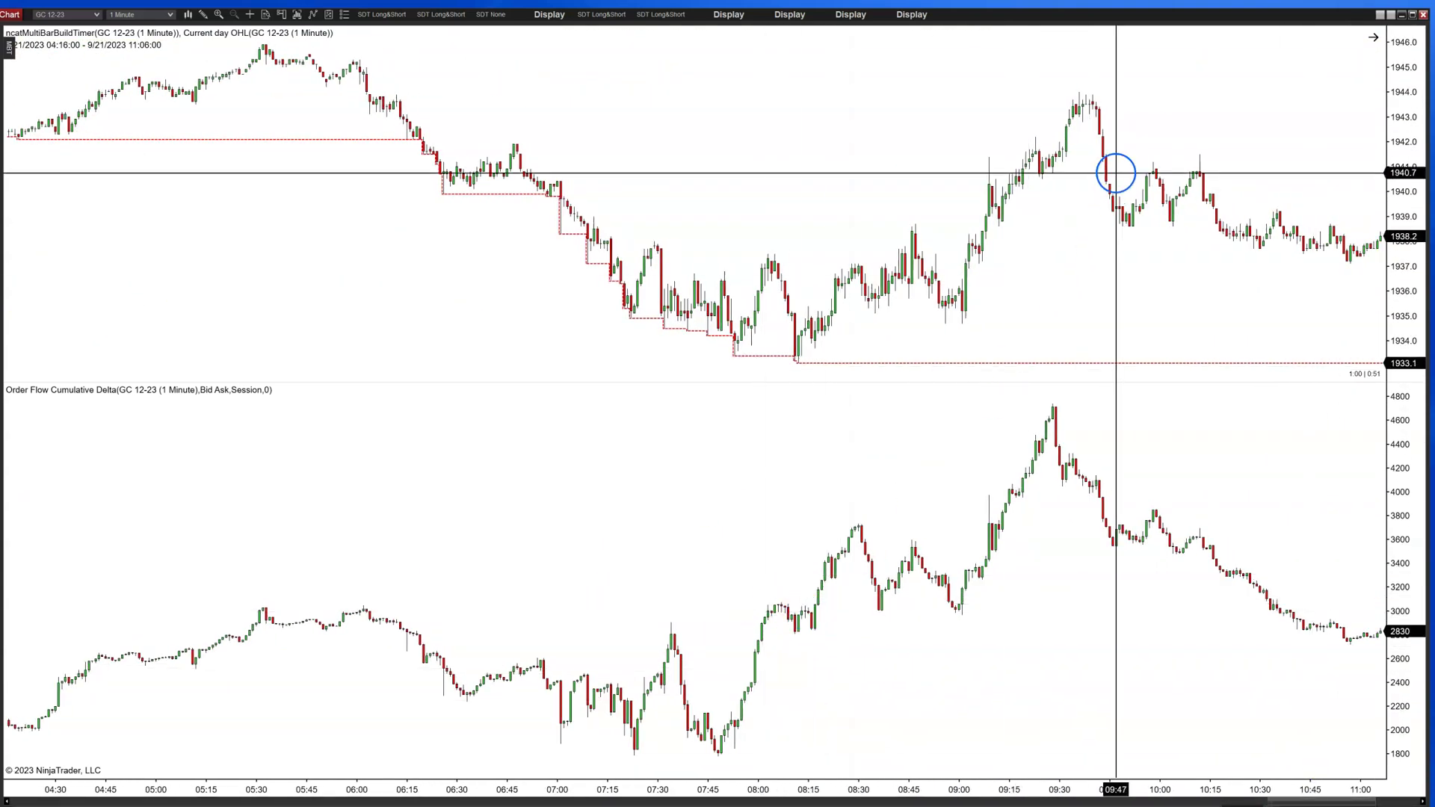
pyautogui.moveTo(1349, 802); pyautogui.dragTo(1025, 802)
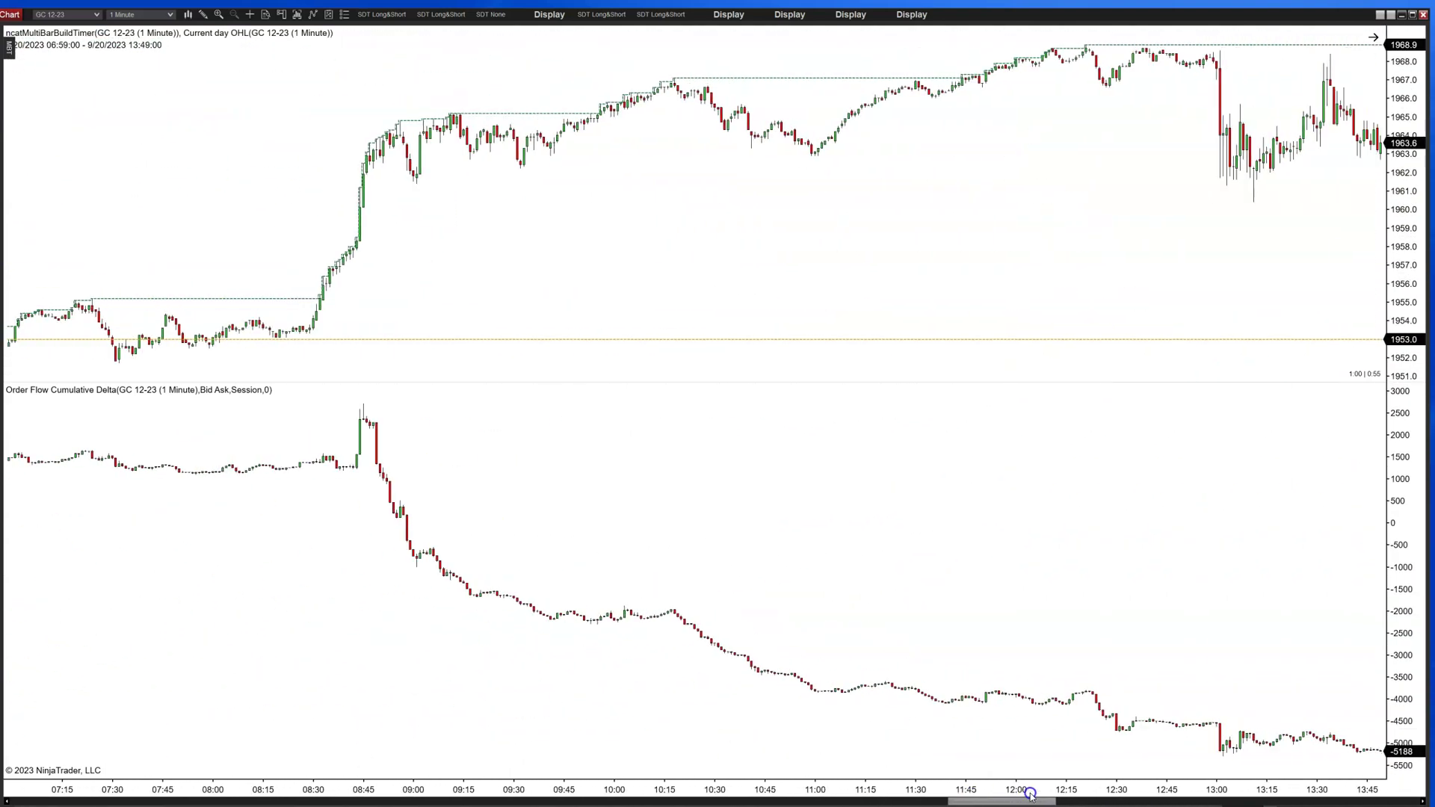